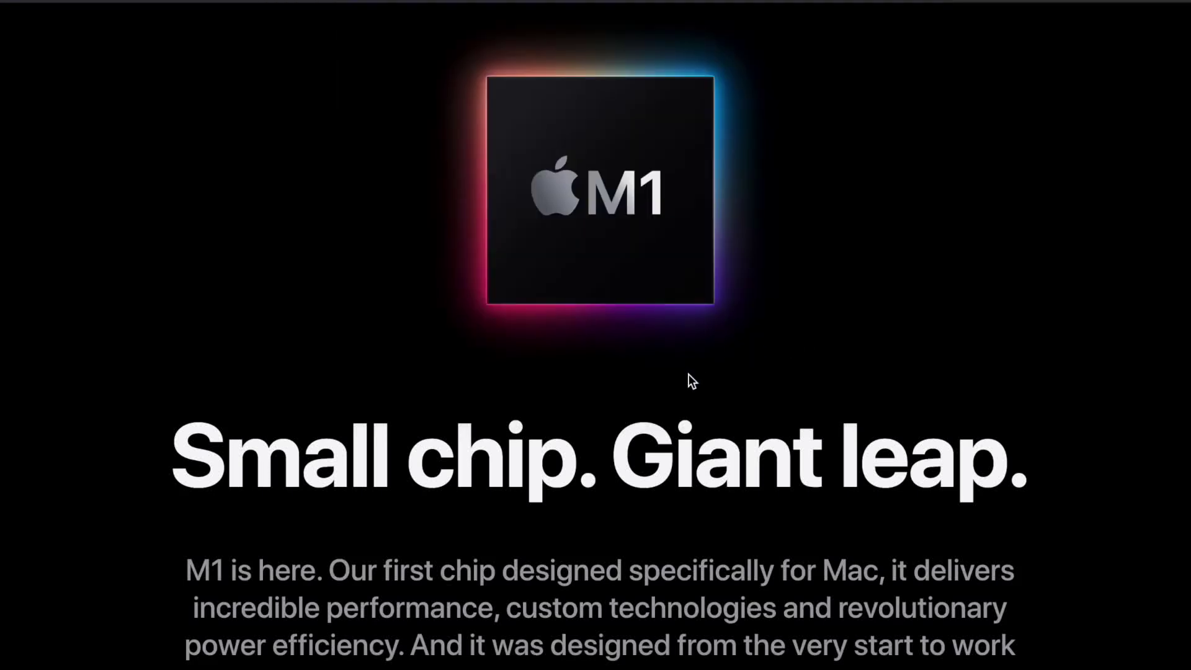
# Scroll the Apple M1 page down to its Neural Engine section claiming up to 15x faster machine learning.
pyautogui.scroll(-5, 689, 375)
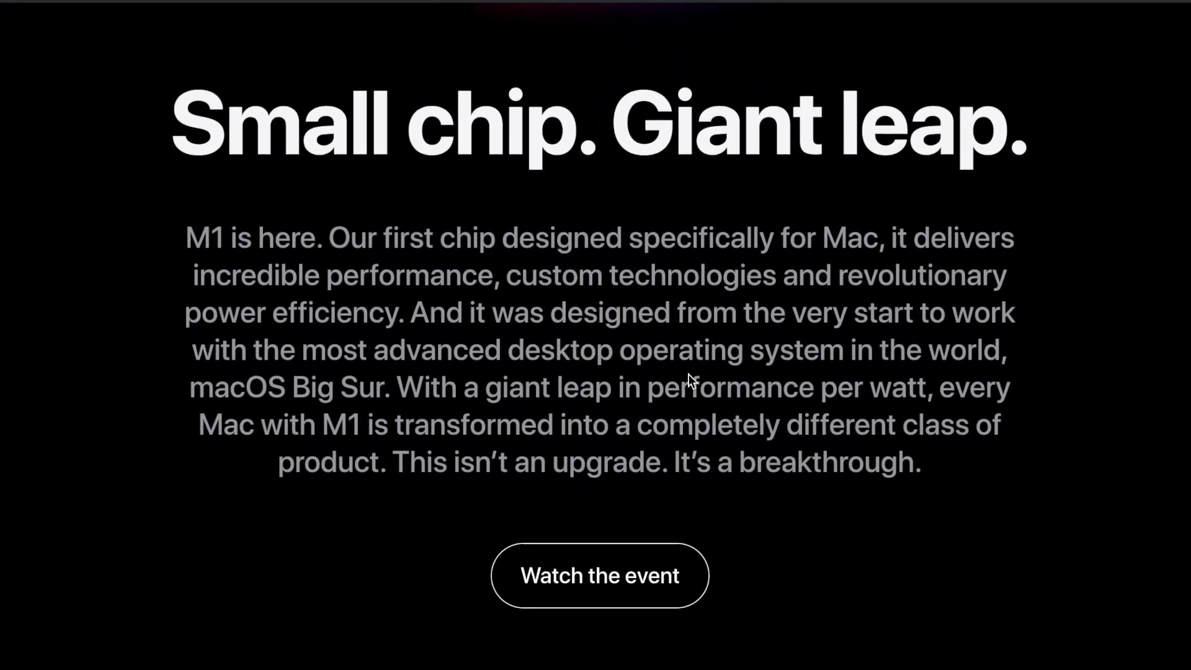
pyautogui.scroll(-2, 689, 374)
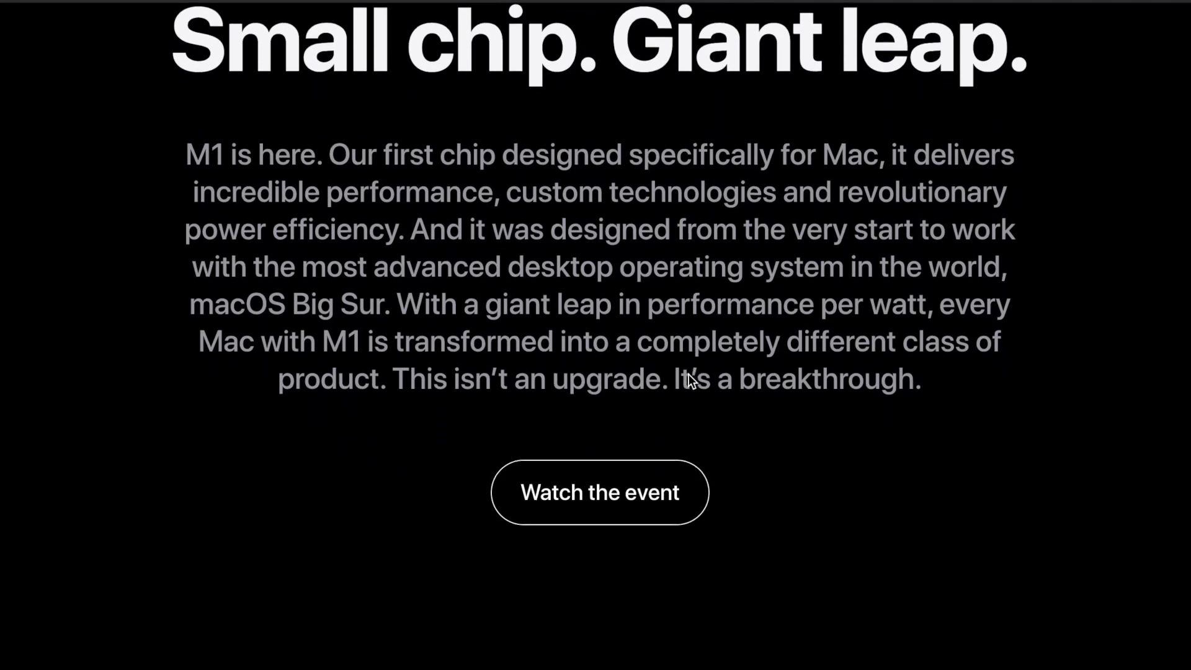
pyautogui.scroll(-4, 689, 374)
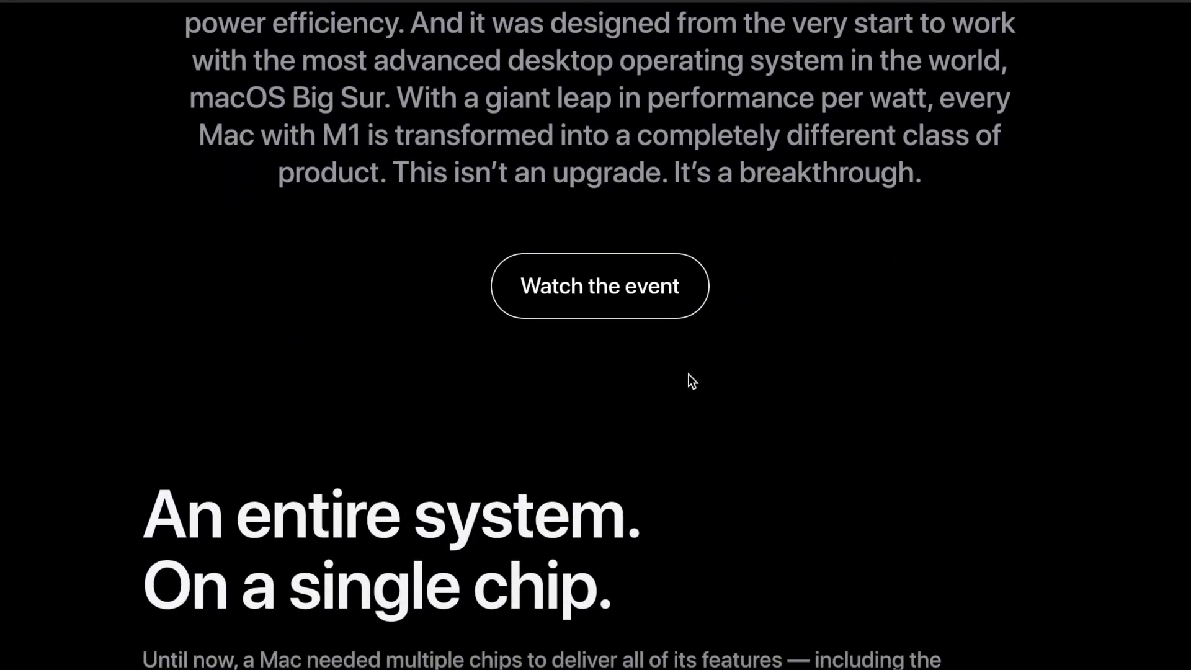
pyautogui.scroll(-5, 689, 374)
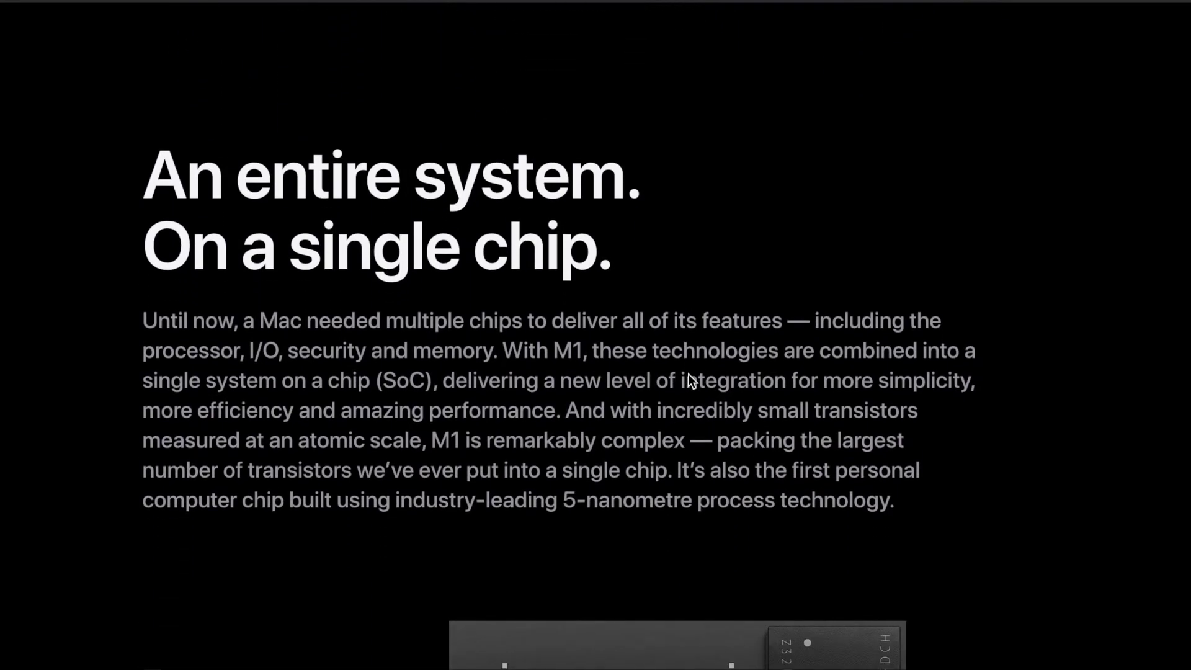
pyautogui.scroll(-4, 688, 374)
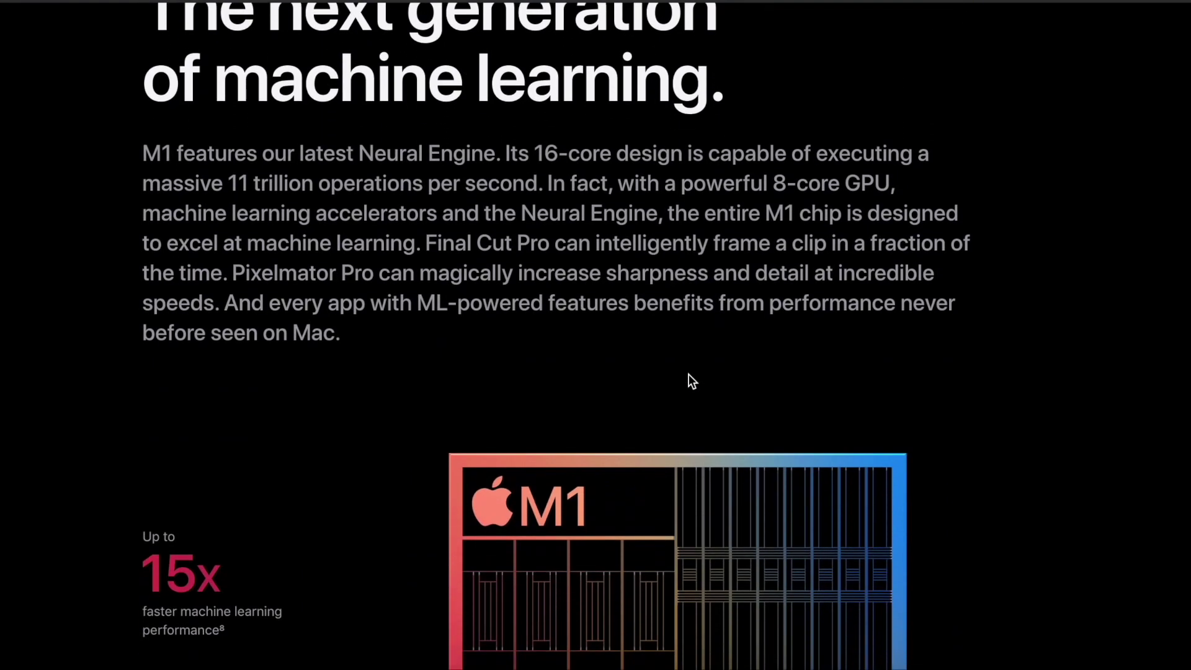
pyautogui.scroll(-5, 689, 374)
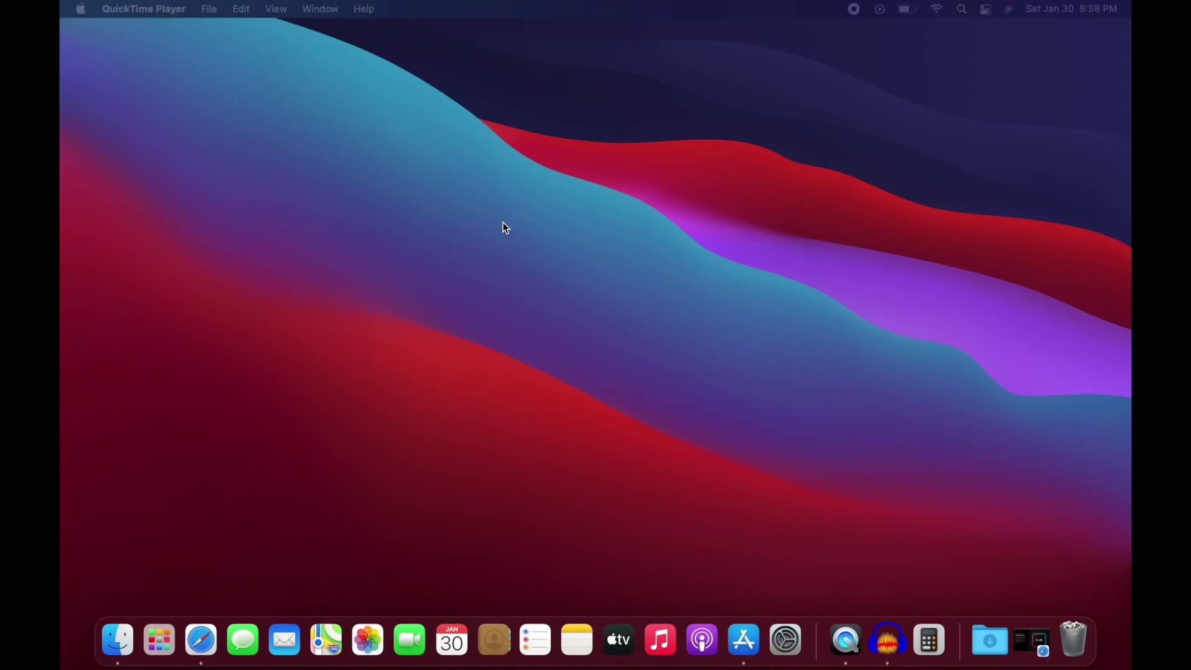
pyautogui.click(118, 640)
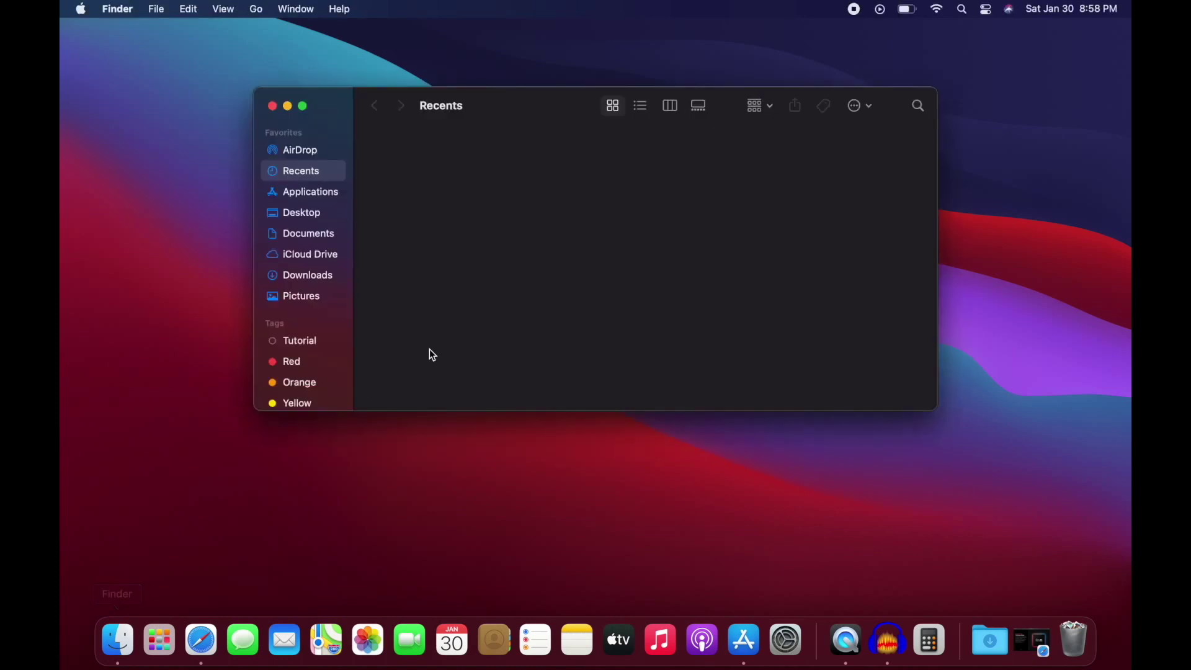
pyautogui.click(313, 154)
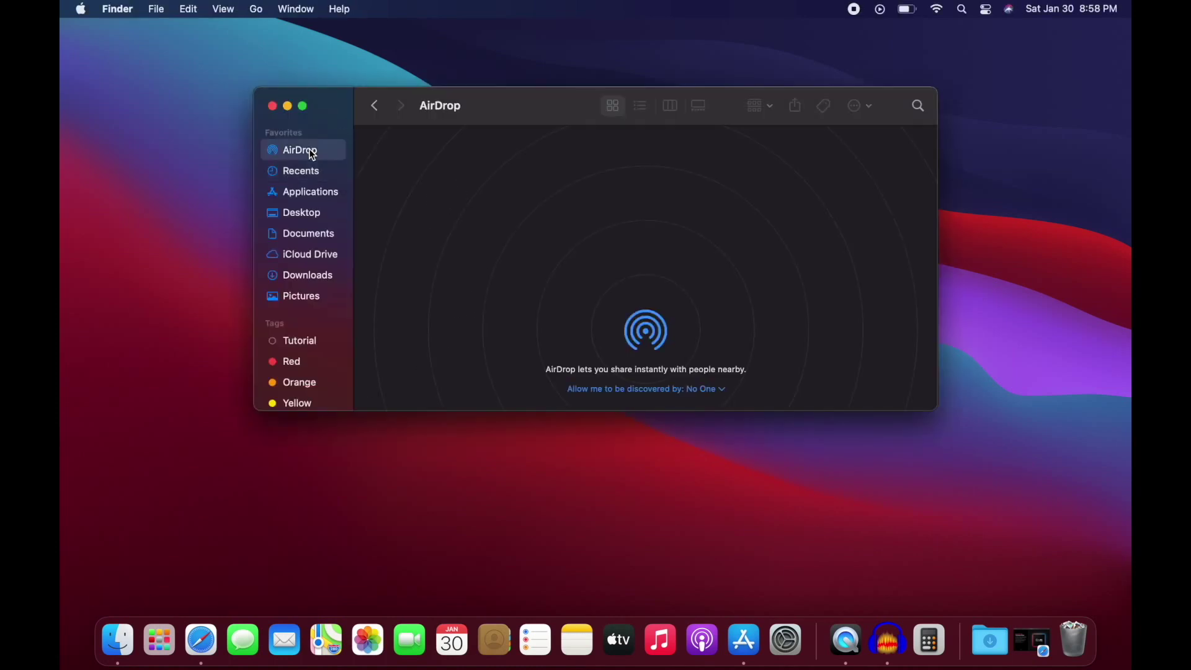
pyautogui.click(302, 215)
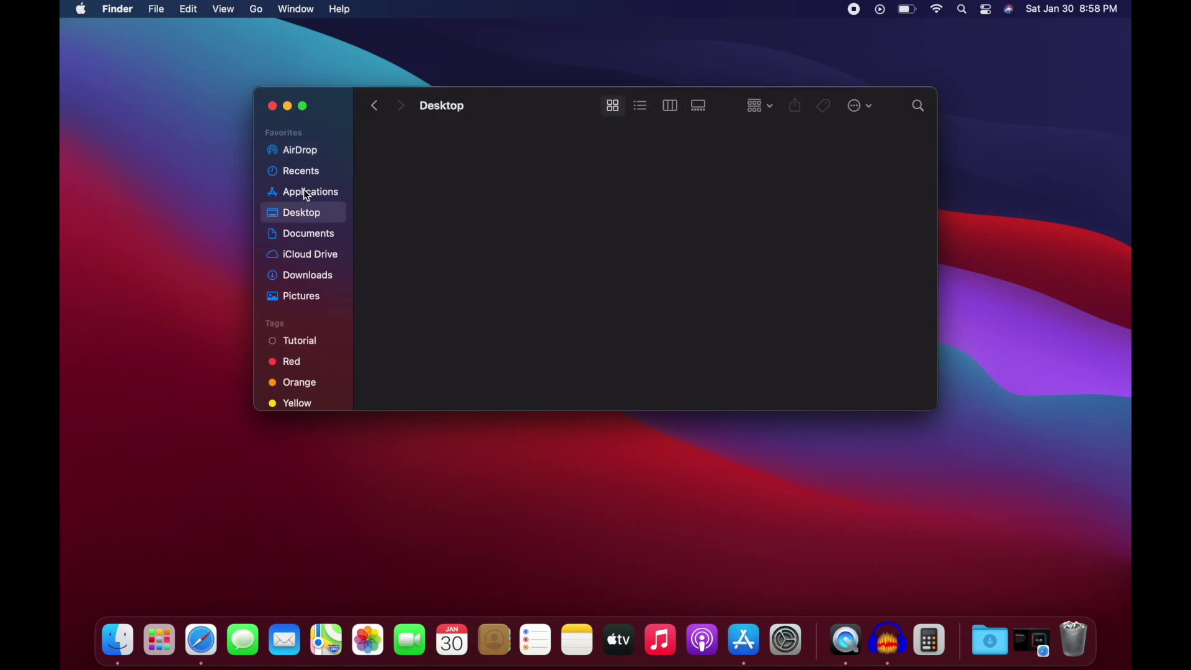
pyautogui.click(310, 256)
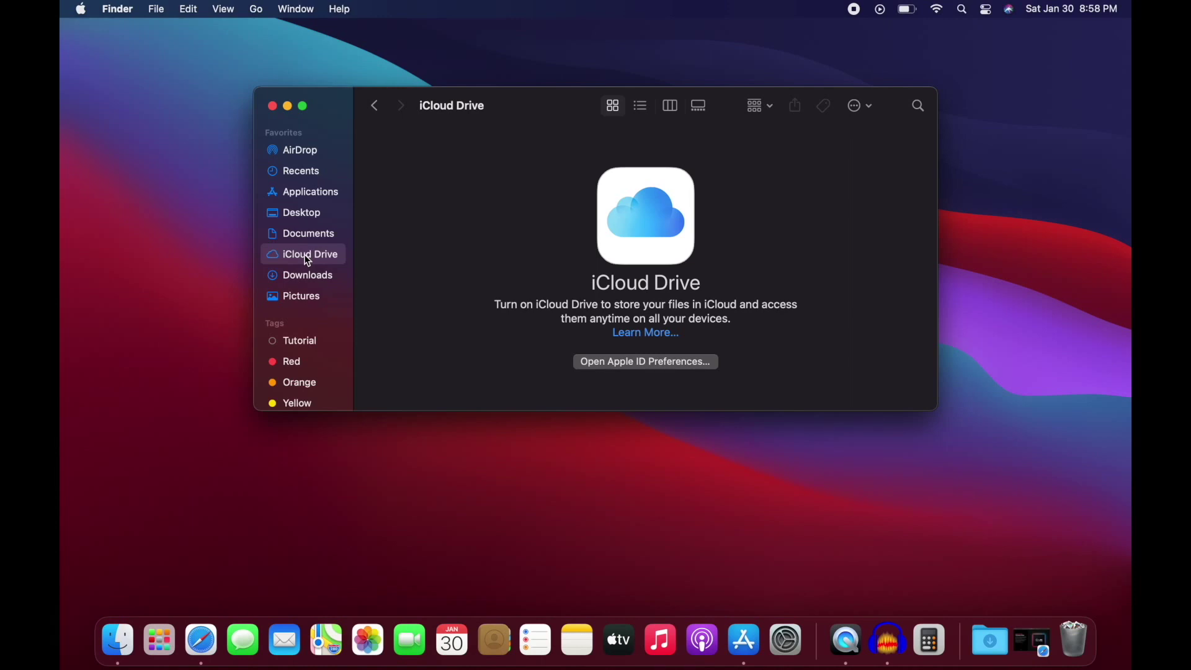
pyautogui.click(305, 279)
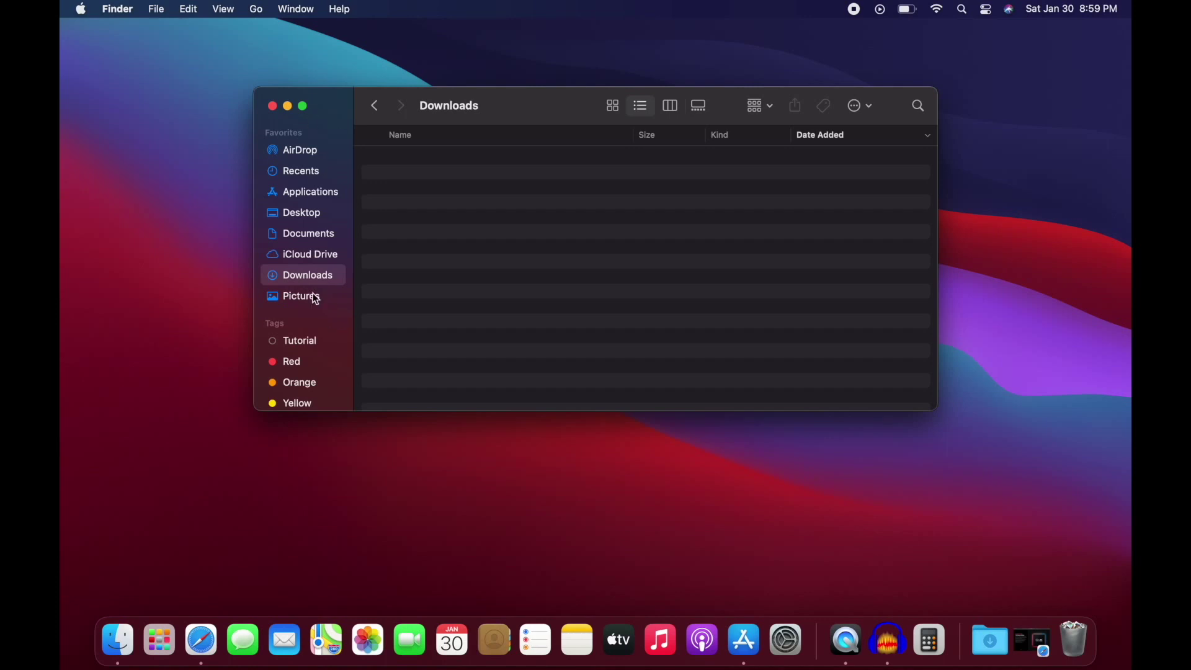
pyautogui.click(271, 106)
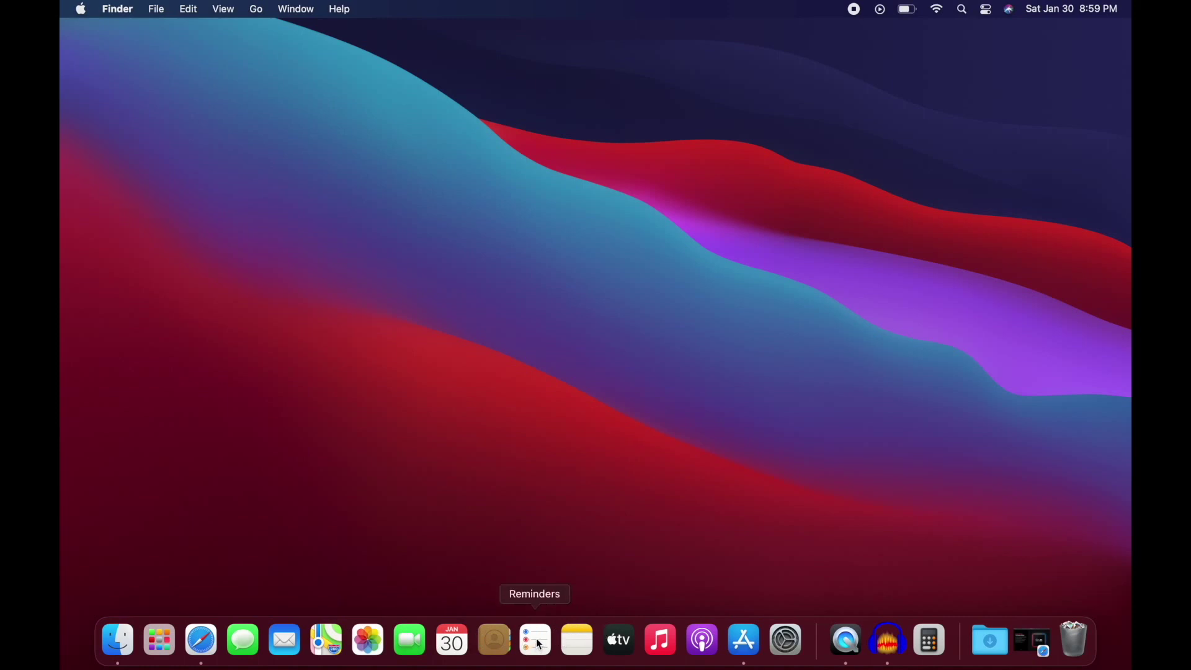
# Open Dock Preferences from the Dock divider, shrink the Dock size and adjust magnification.
pyautogui.rightClick(962, 639)
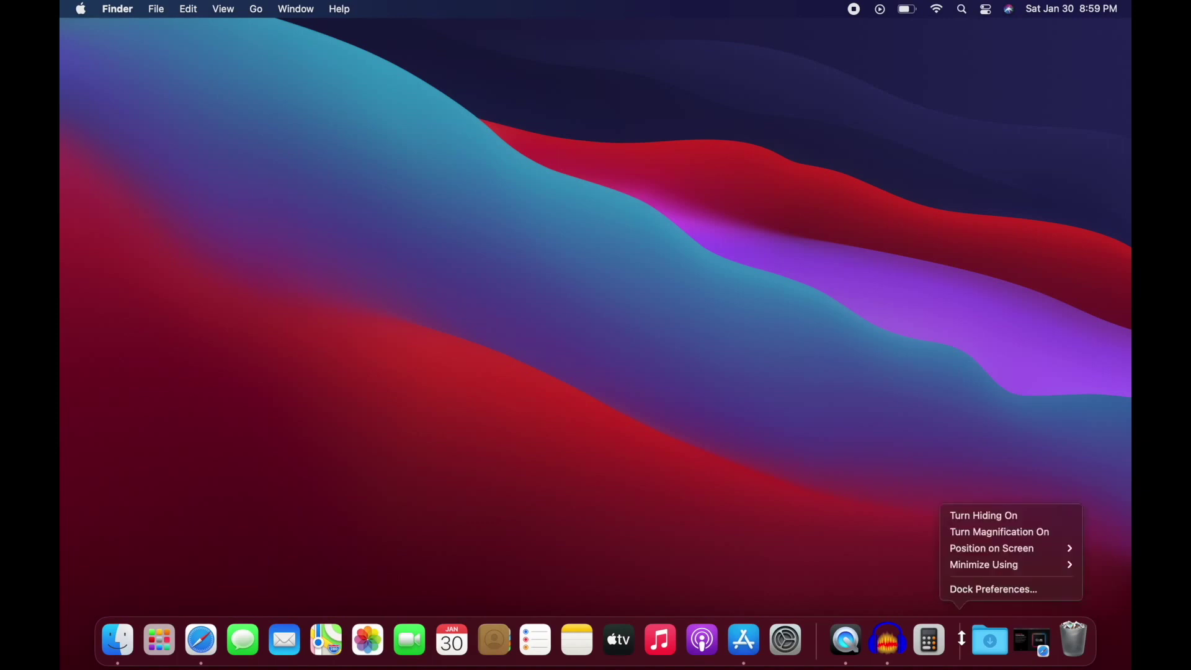
pyautogui.click(976, 591)
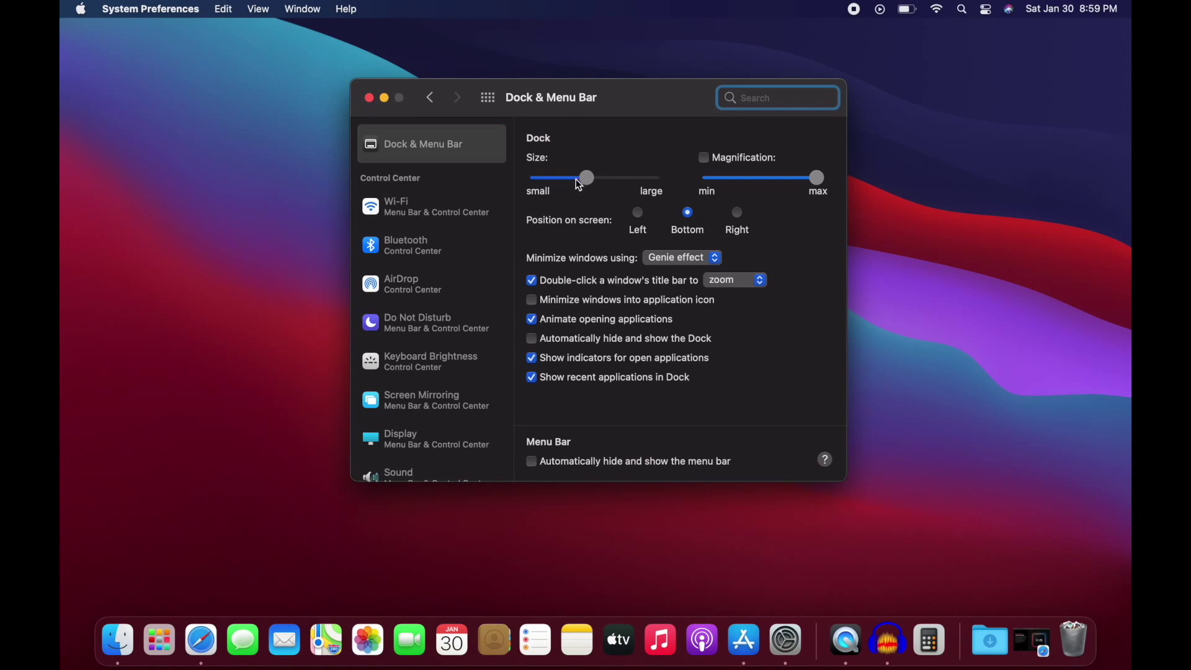
pyautogui.moveTo(586, 178); pyautogui.dragTo(561, 181)
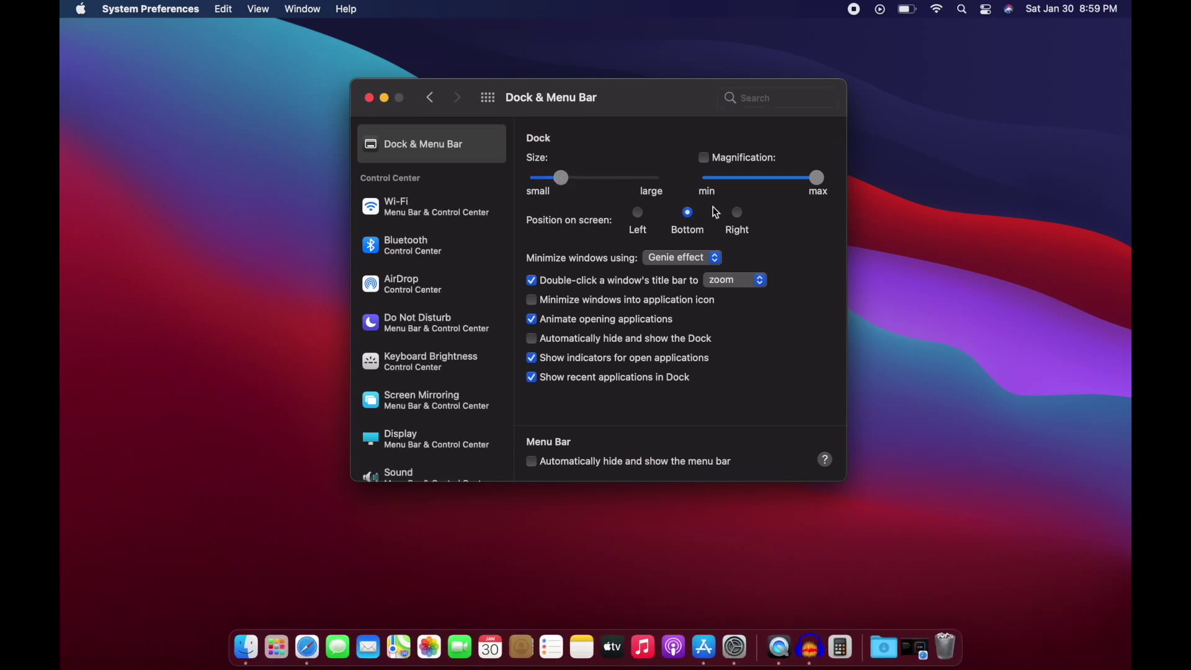
pyautogui.click(738, 185)
# Keep the Genie minimize effect, leave auto-hide off, and raise Dock magnification.
pyautogui.click(710, 262)
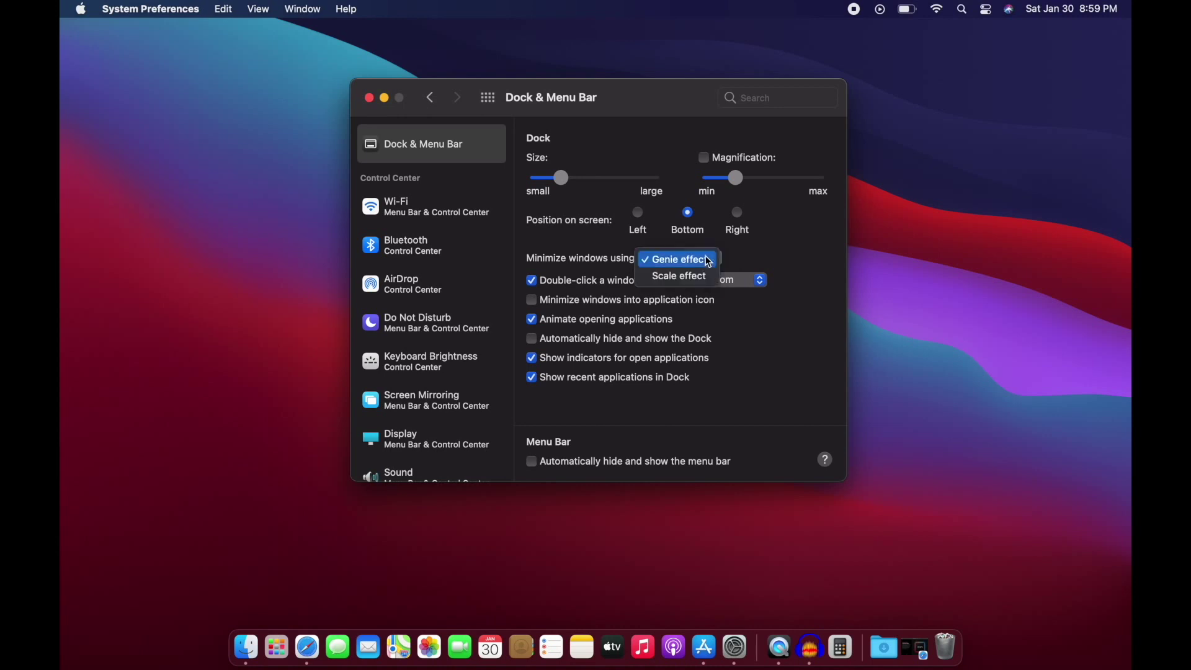
pyautogui.click(755, 262)
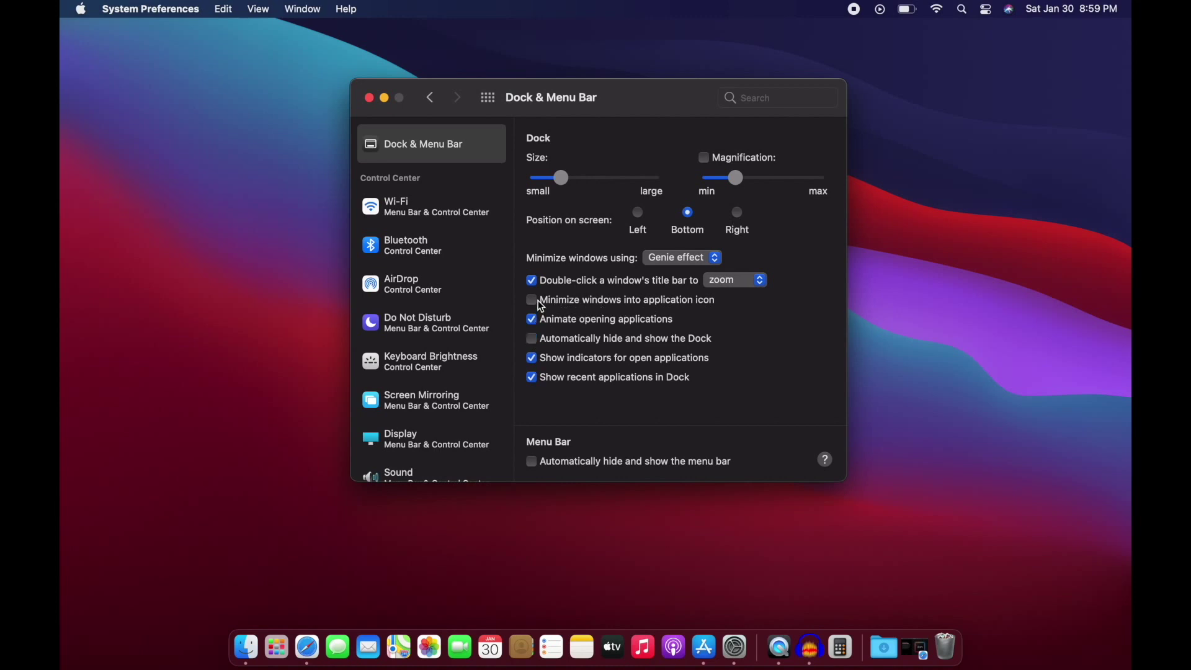
pyautogui.click(532, 339)
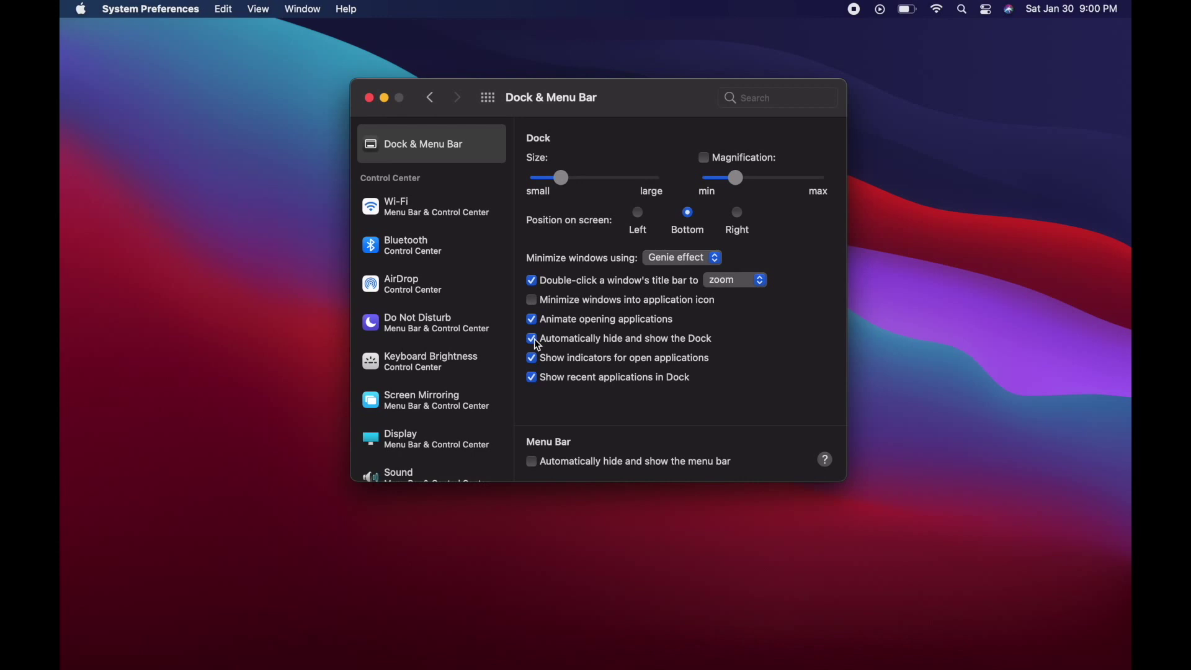
pyautogui.click(532, 339)
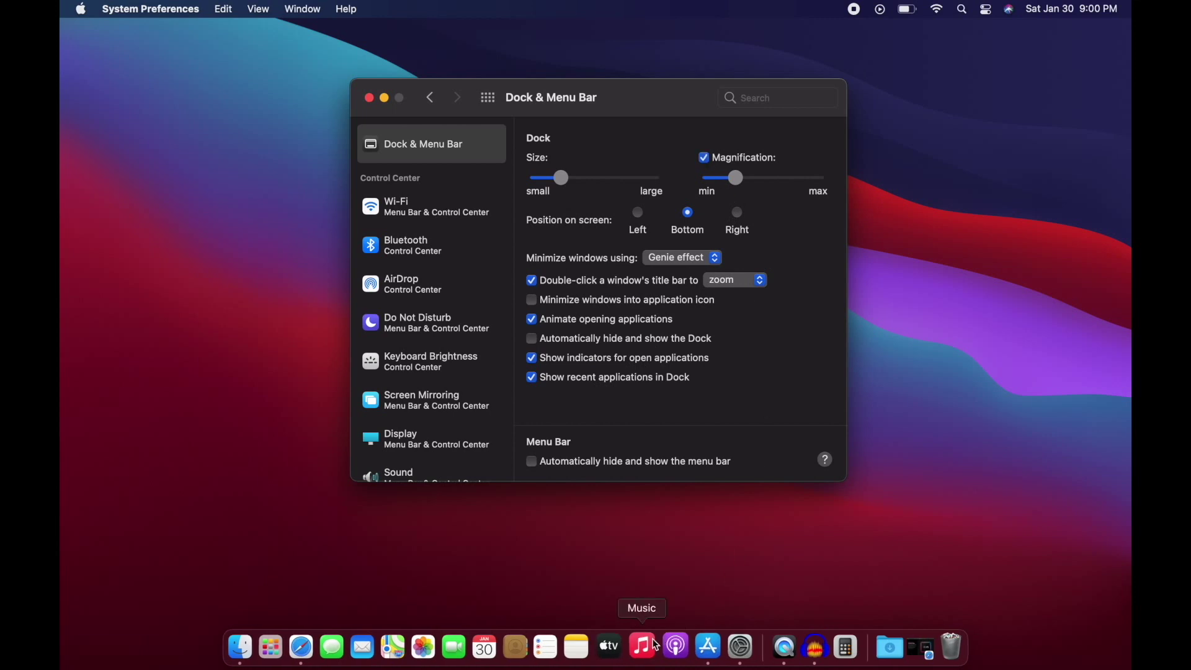
pyautogui.click(768, 178)
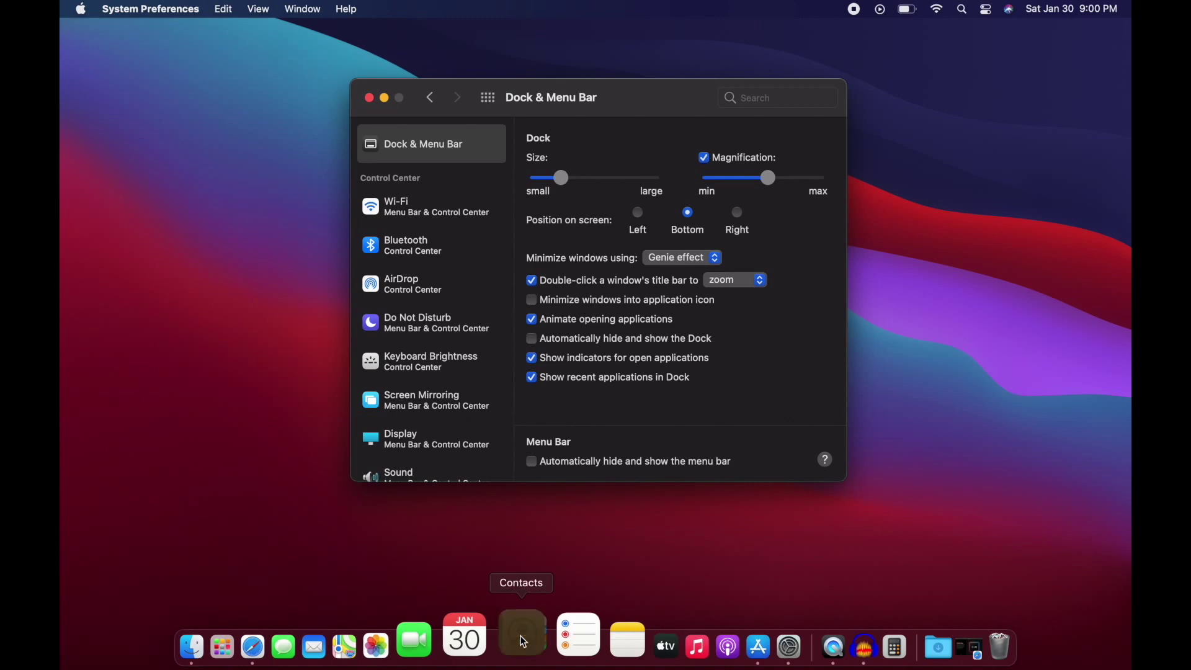
# Drag Contacts out of the Dock to remove it, then launch the App Store.
pyautogui.scroll(2, 519, 635)
pyautogui.scroll(-2, 515, 608)
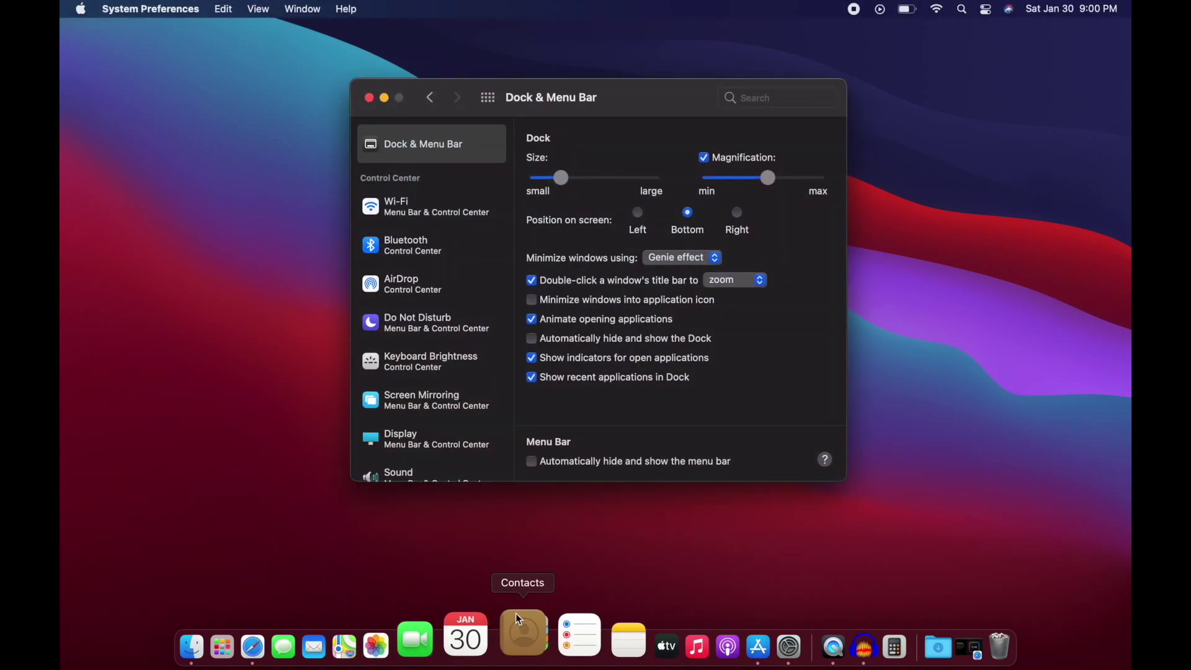
pyautogui.moveTo(517, 620); pyautogui.dragTo(515, 505)
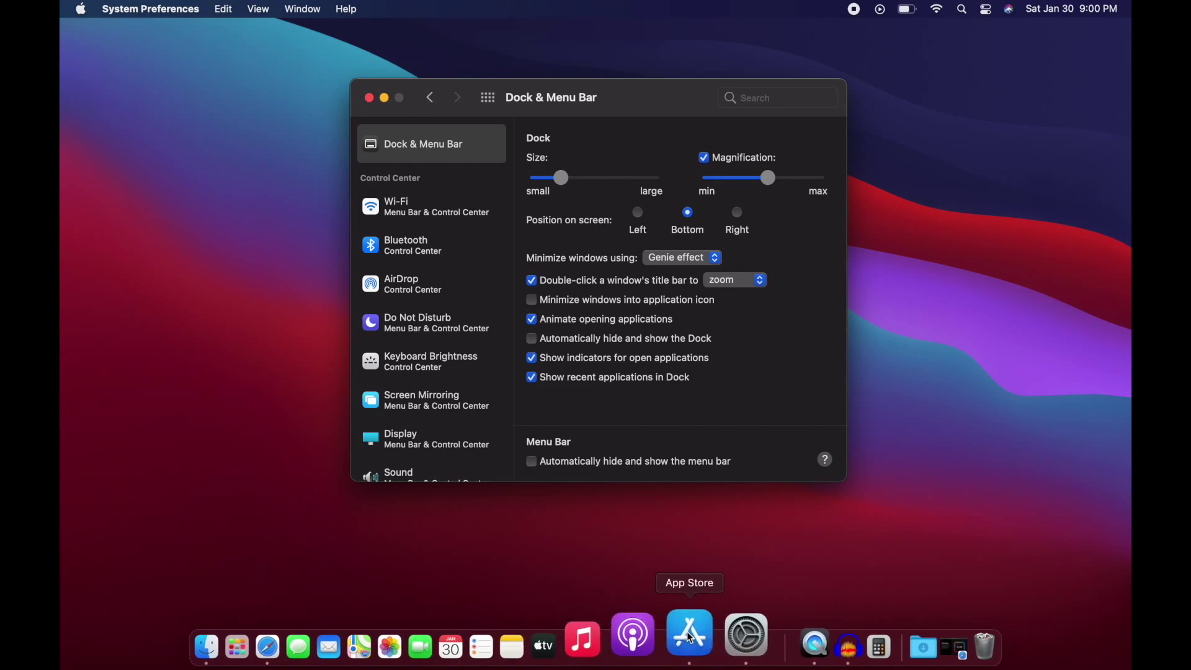
pyautogui.click(691, 637)
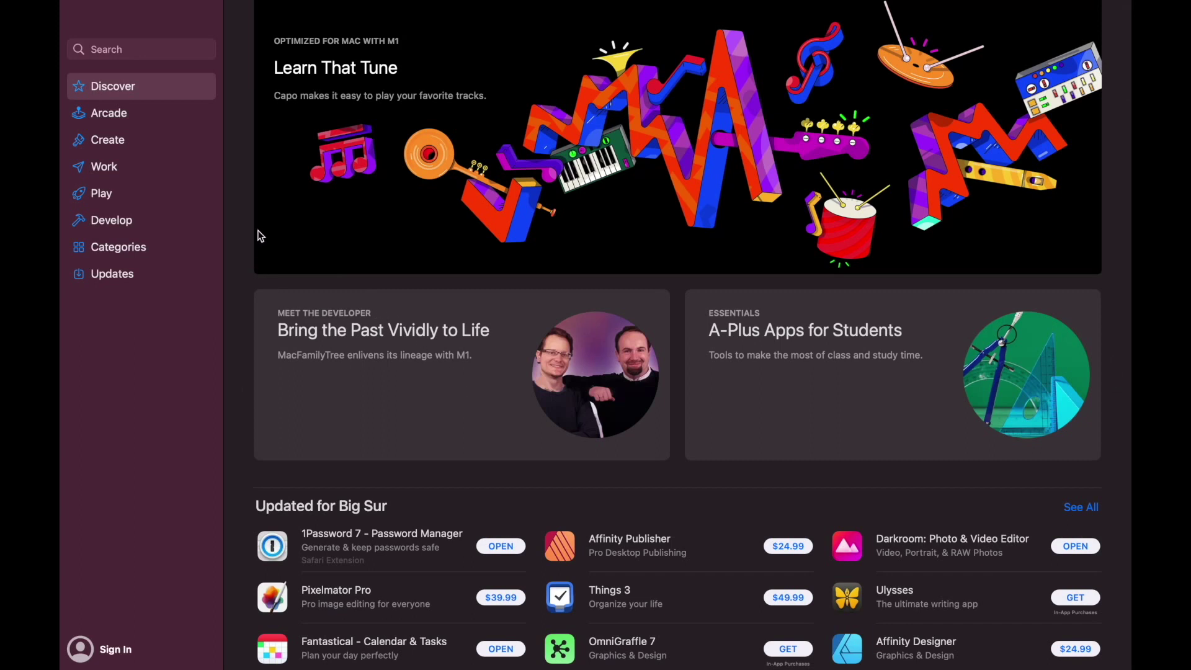
pyautogui.moveTo(127, 3)
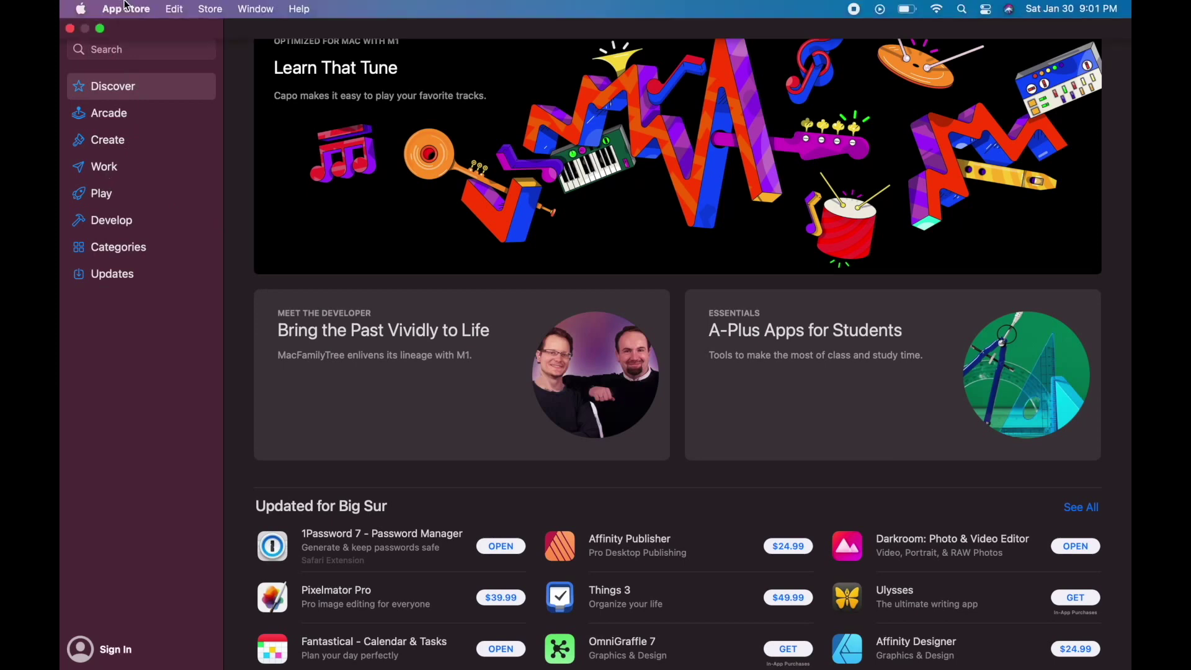
pyautogui.click(70, 29)
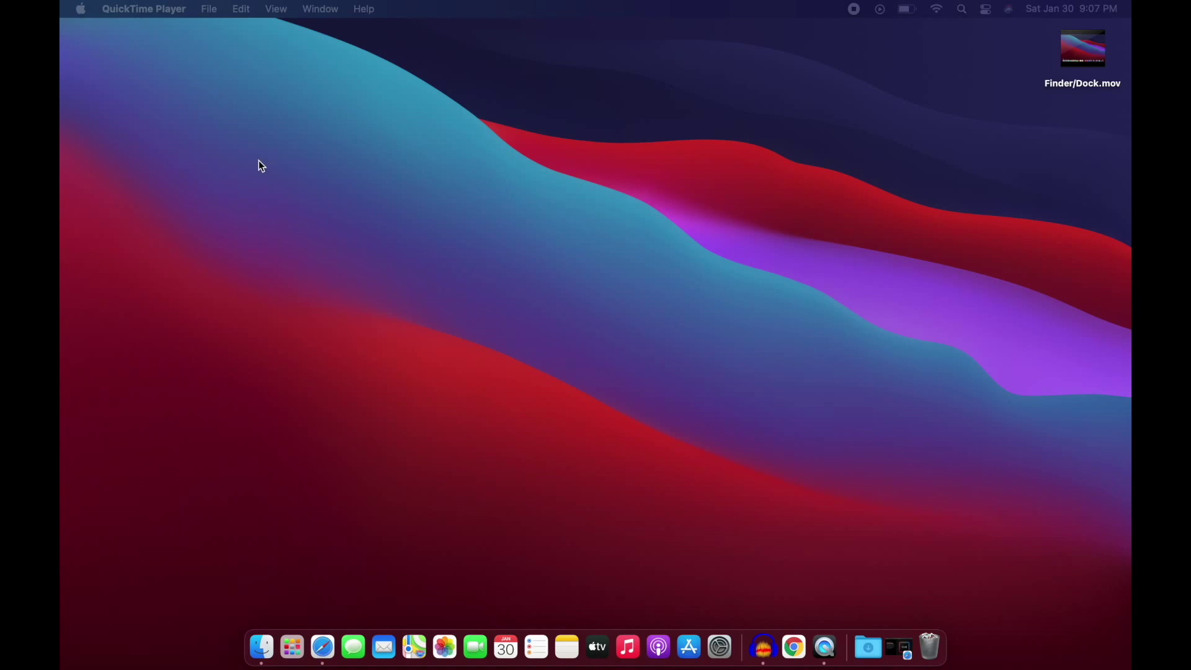
# Open the Accessibility Pointer Control settings in System Preferences from the Apple menu.
pyautogui.click(204, 155)
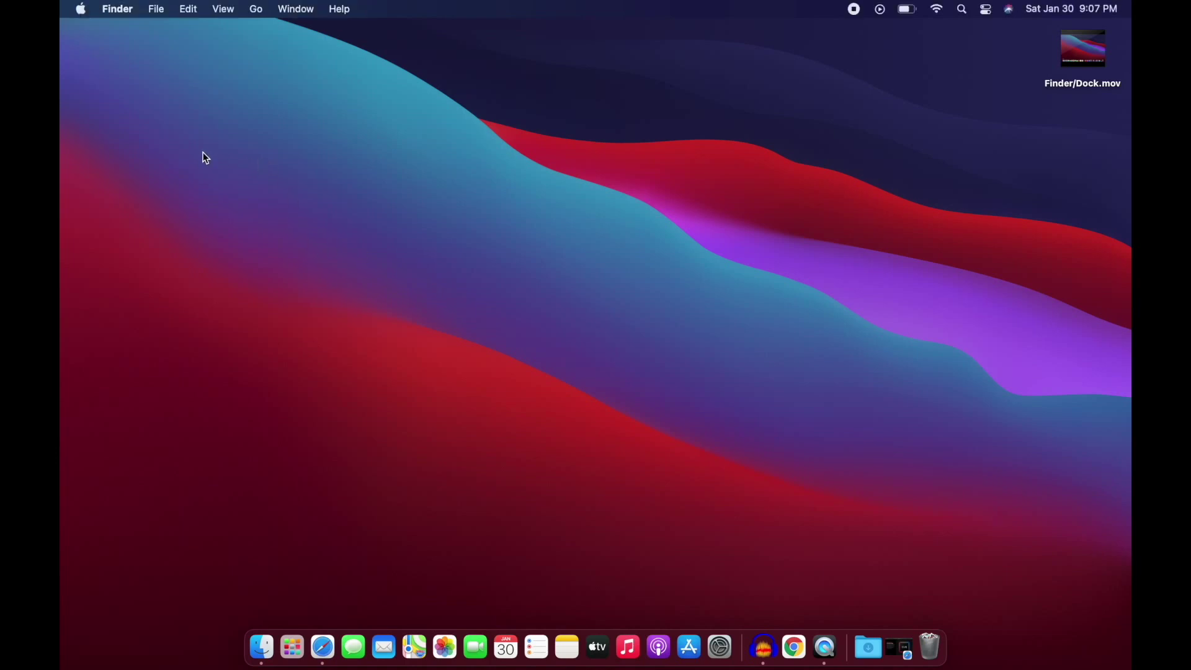
pyautogui.click(81, 12)
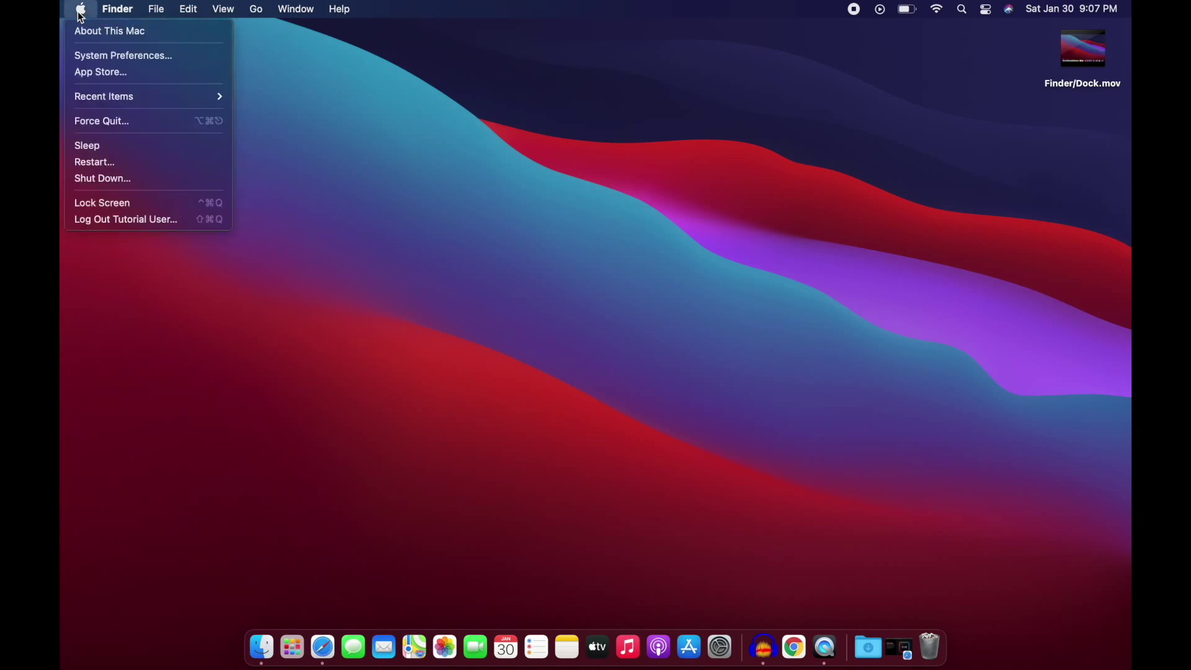
pyautogui.click(112, 56)
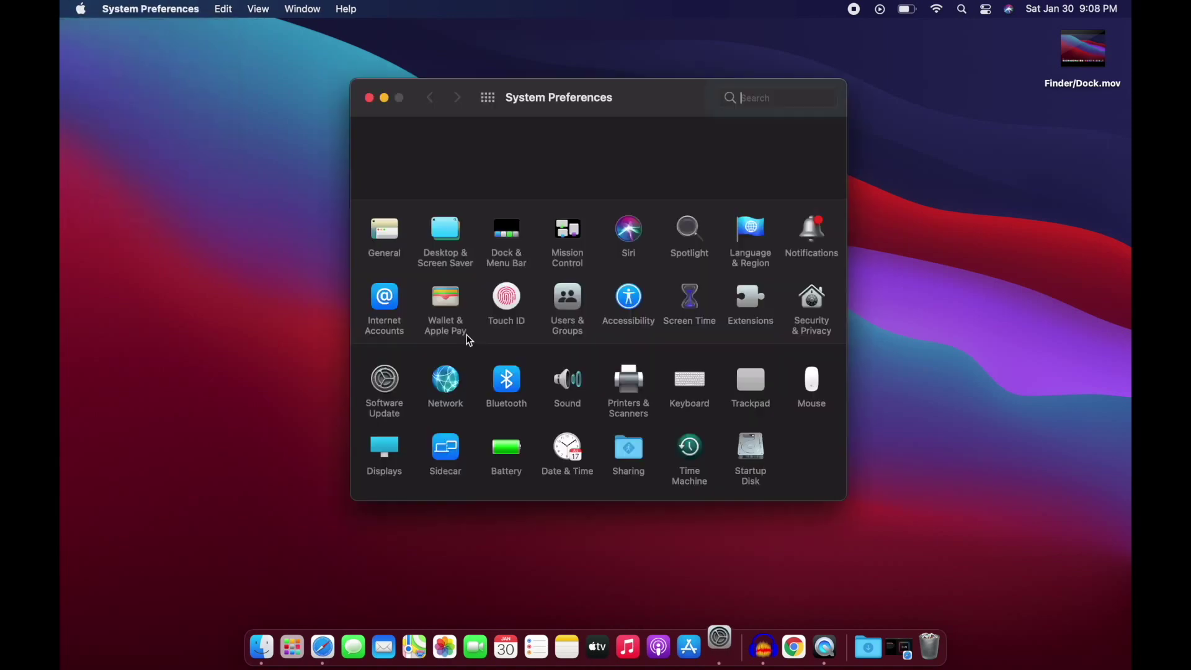
pyautogui.click(631, 300)
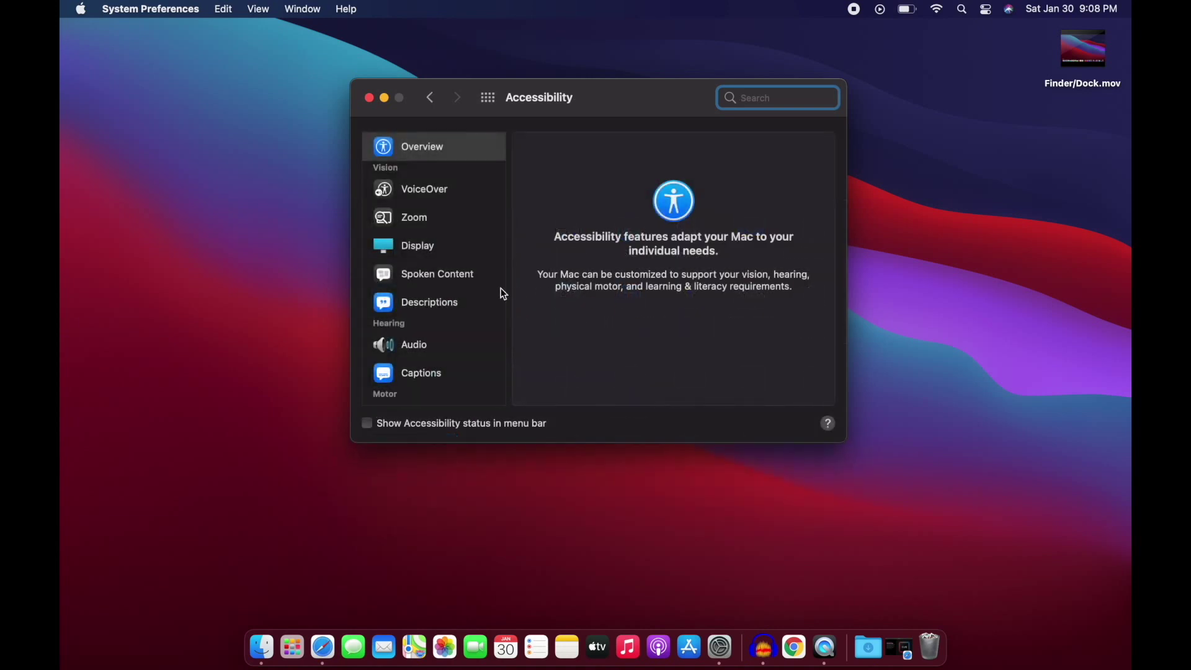
pyautogui.scroll(-5, 462, 316)
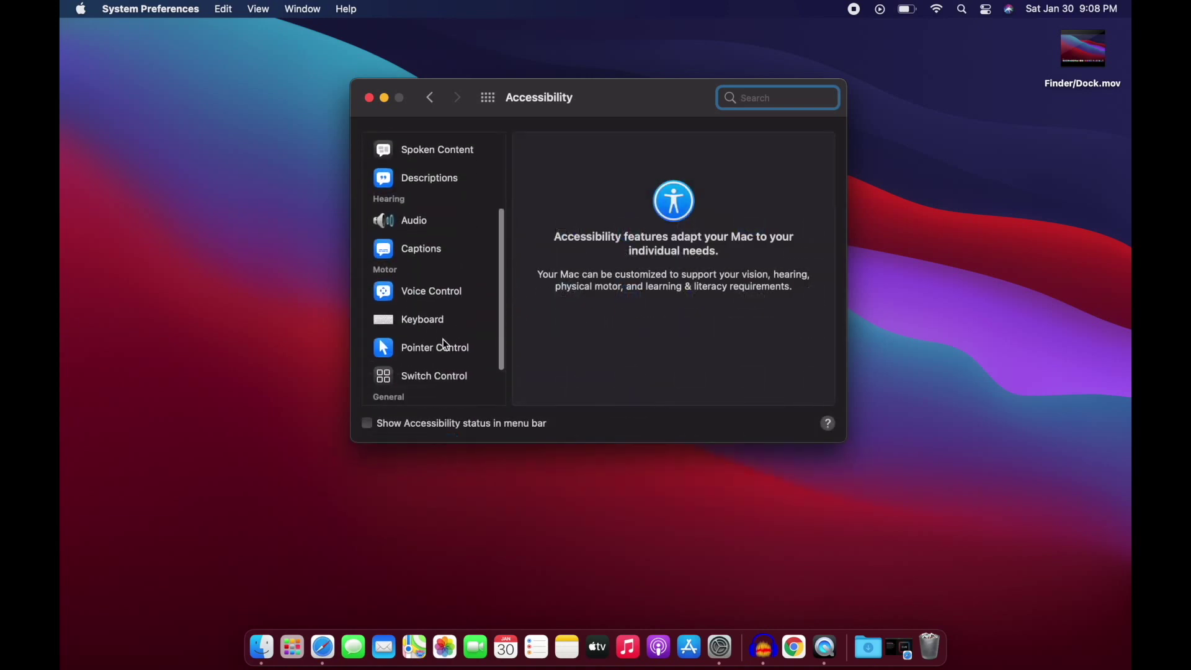
pyautogui.click(421, 349)
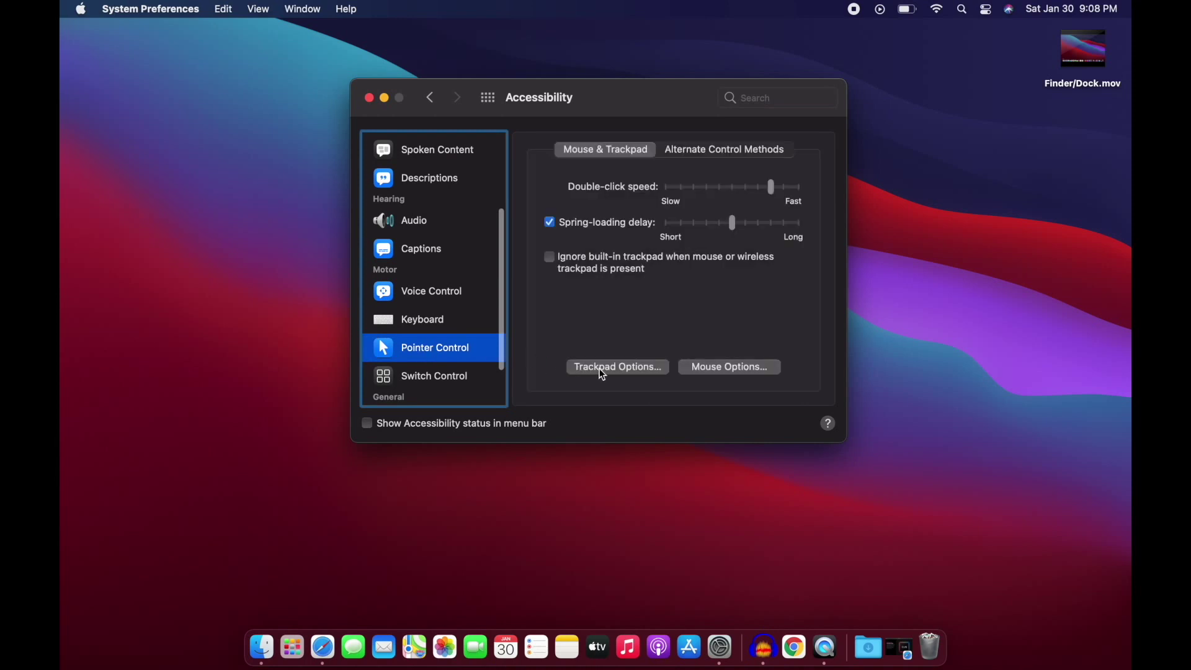
# In Trackpad Options, enable dragging with three finger drag and confirm with OK.
pyautogui.click(613, 369)
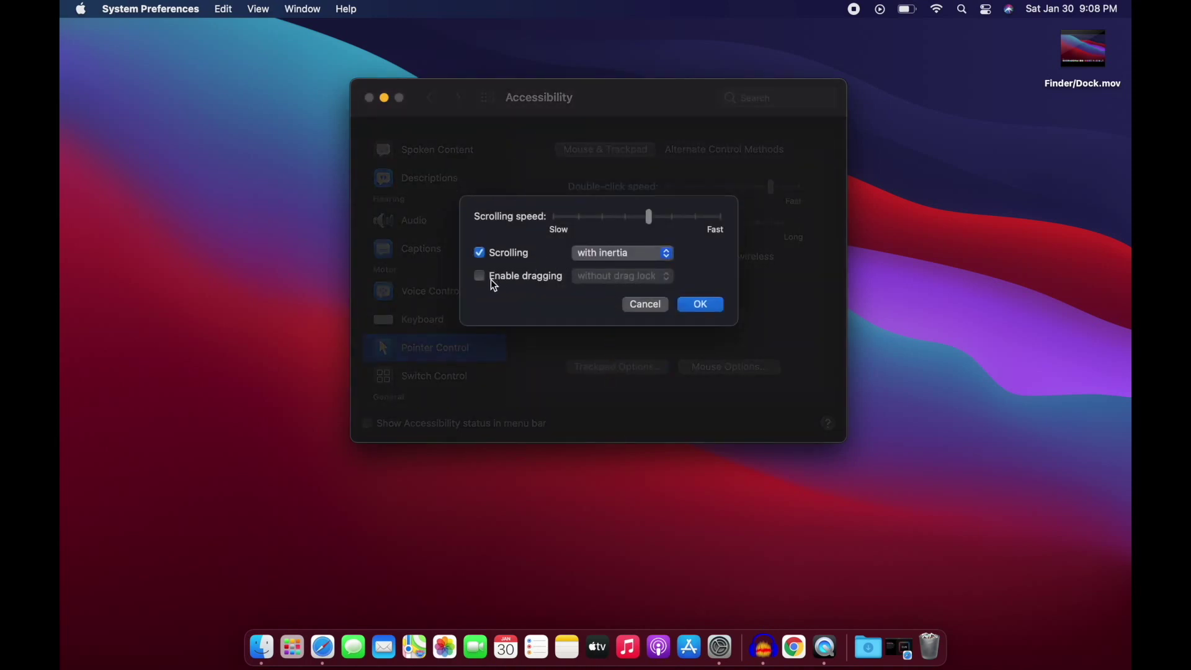
pyautogui.click(483, 277)
pyautogui.click(620, 279)
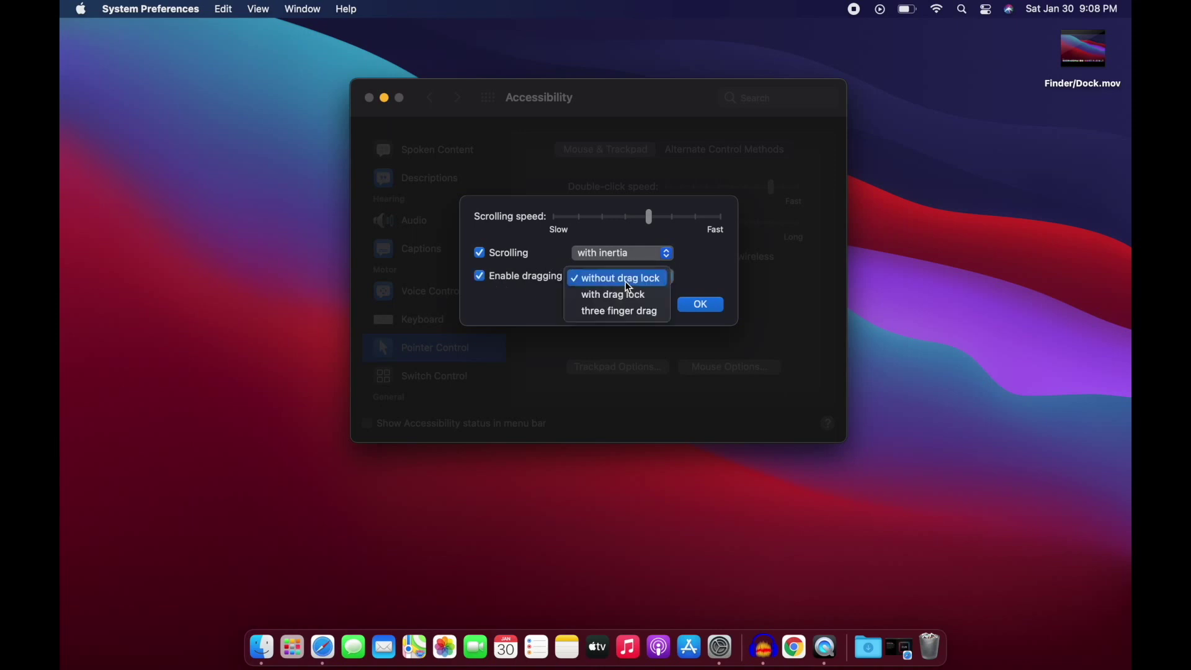
pyautogui.click(622, 312)
pyautogui.click(701, 305)
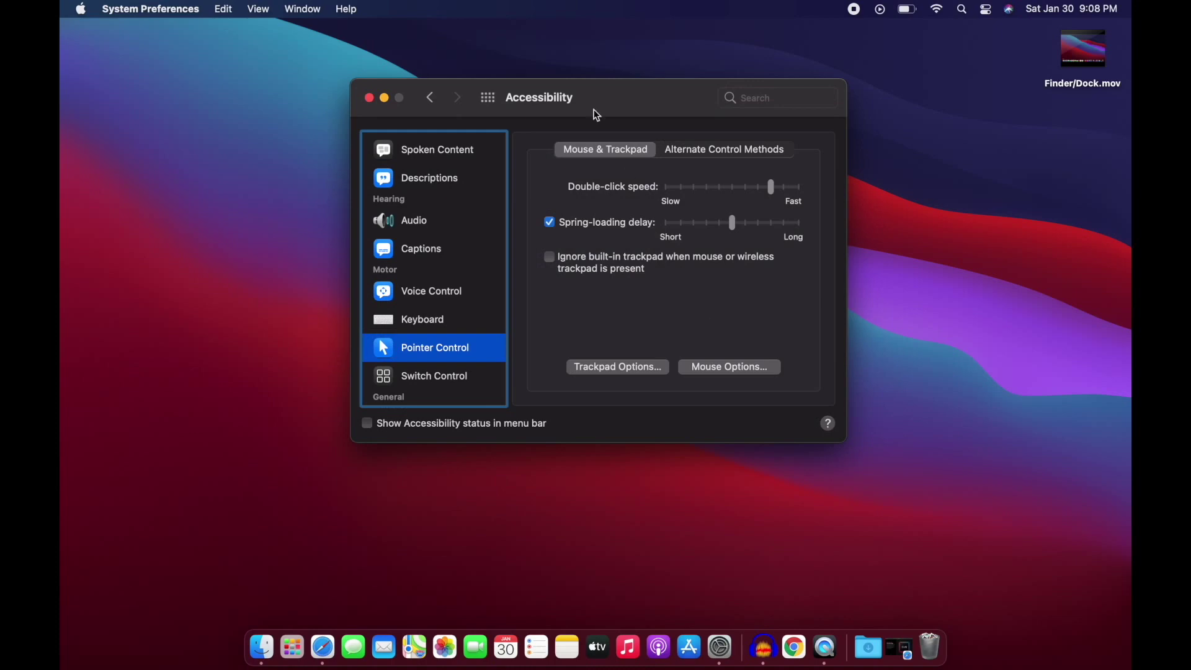
pyautogui.moveTo(611, 98); pyautogui.dragTo(695, 106)
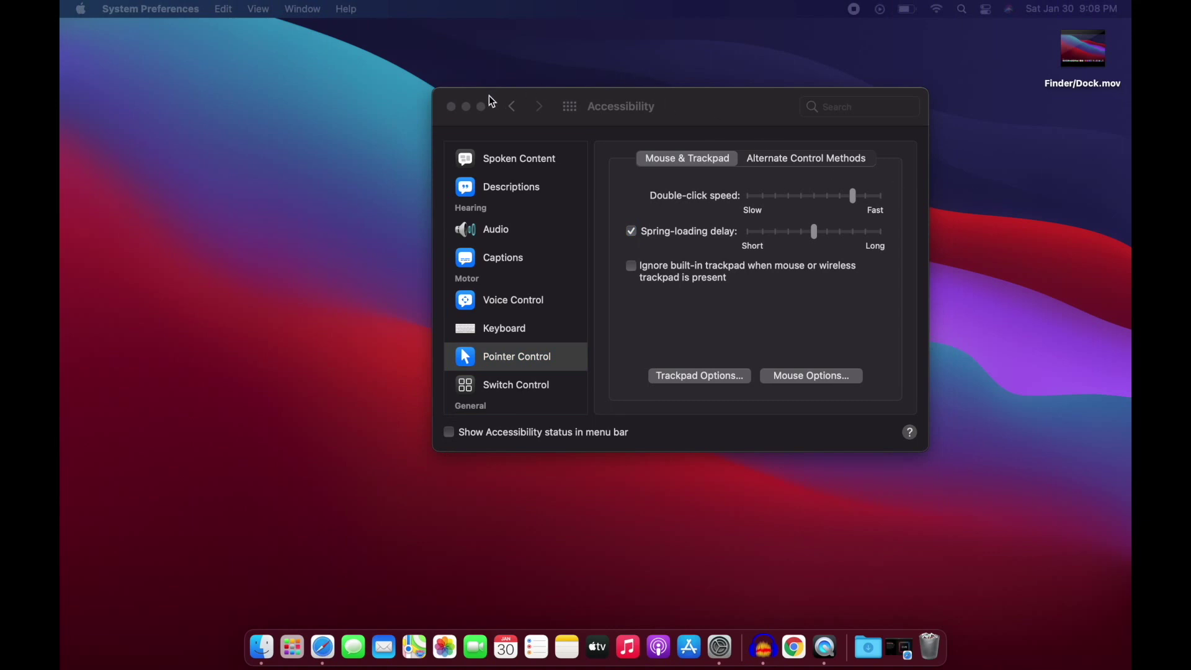
# Close the Accessibility window, page Launchpad to its second page, then exit with Esc.
pyautogui.click(450, 107)
pyautogui.click(450, 107)
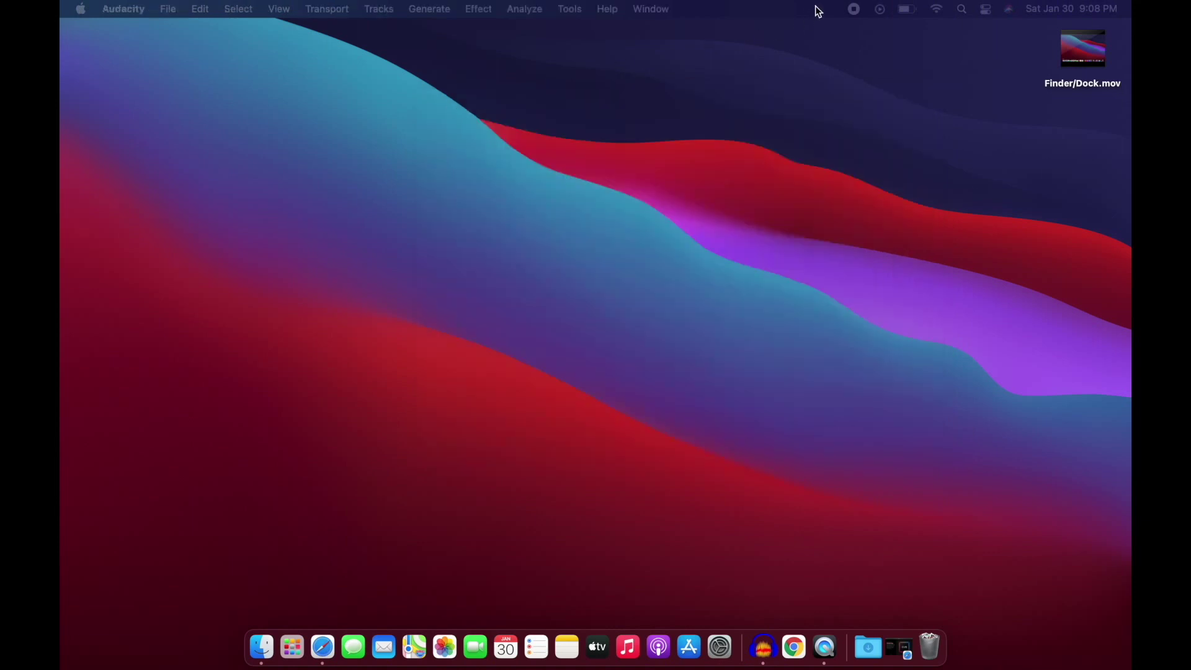
pyautogui.click(854, 10)
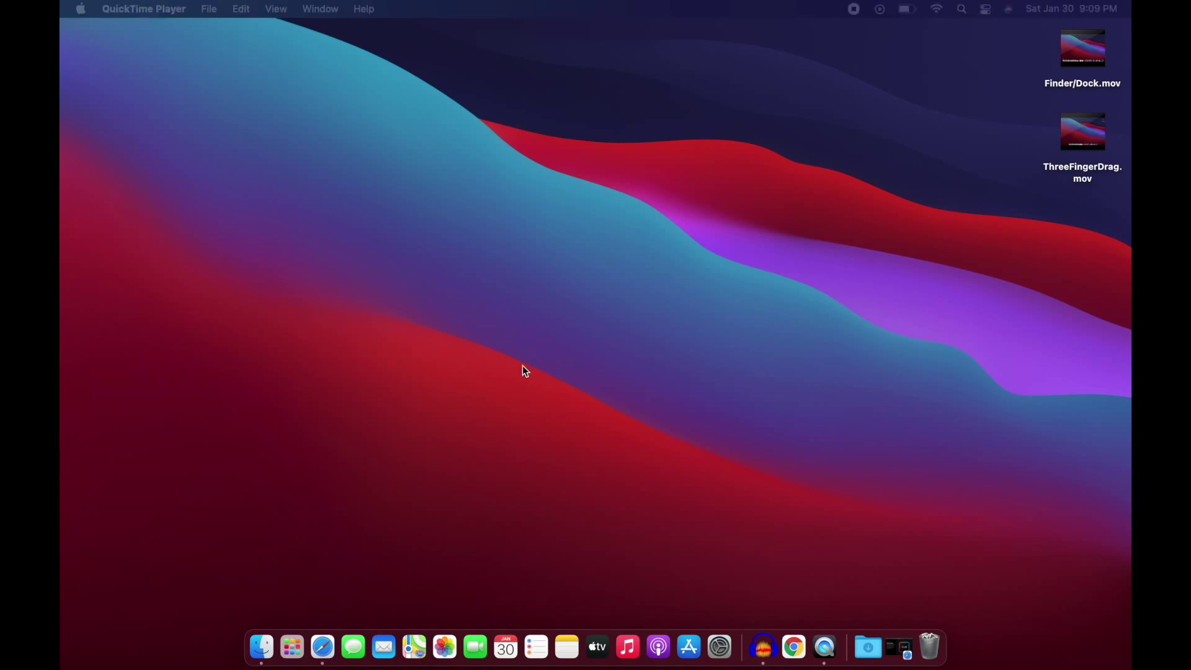
pyautogui.click(292, 643)
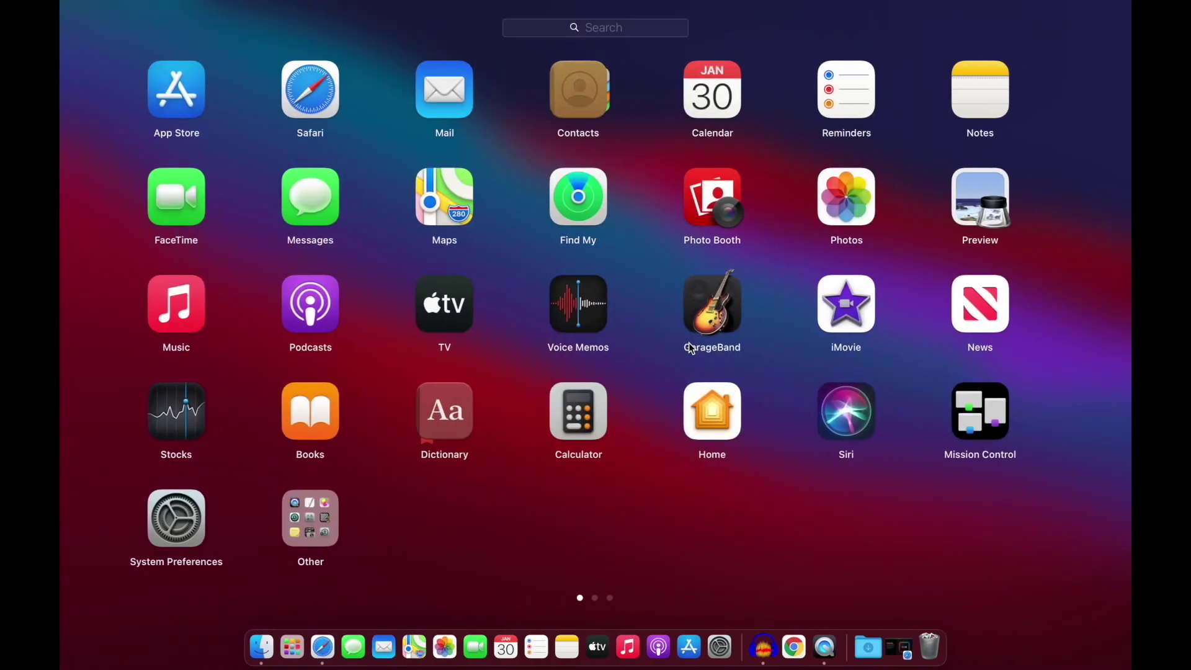
pyautogui.hscroll(5, 689, 343)
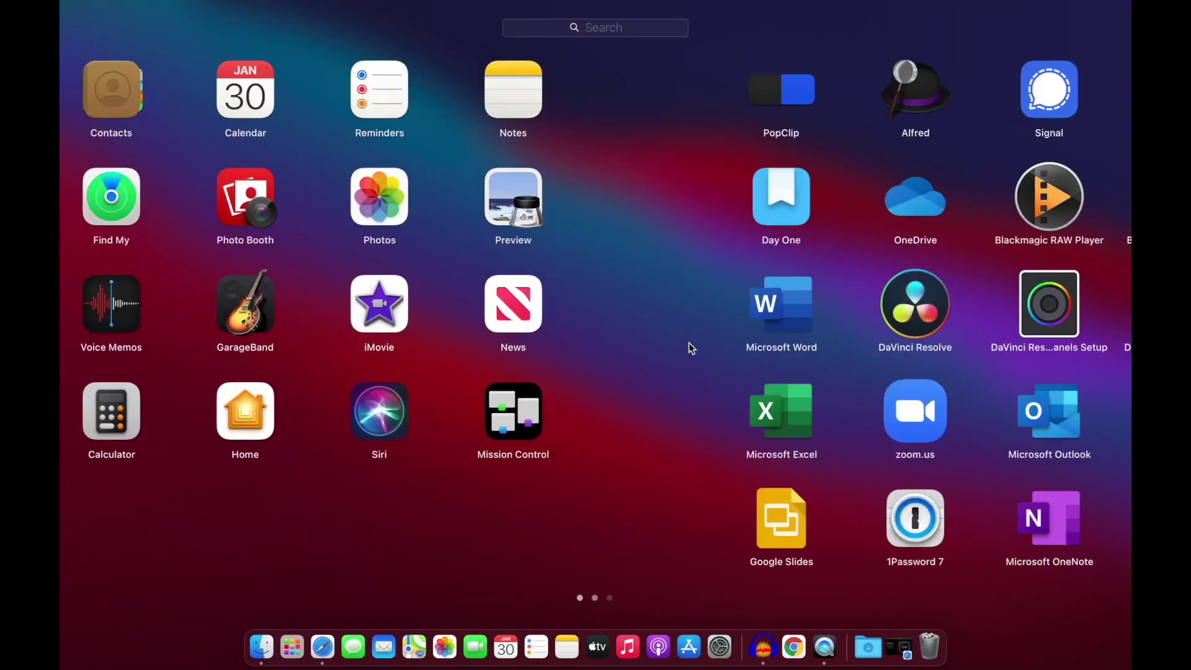
pyautogui.press('Escape')
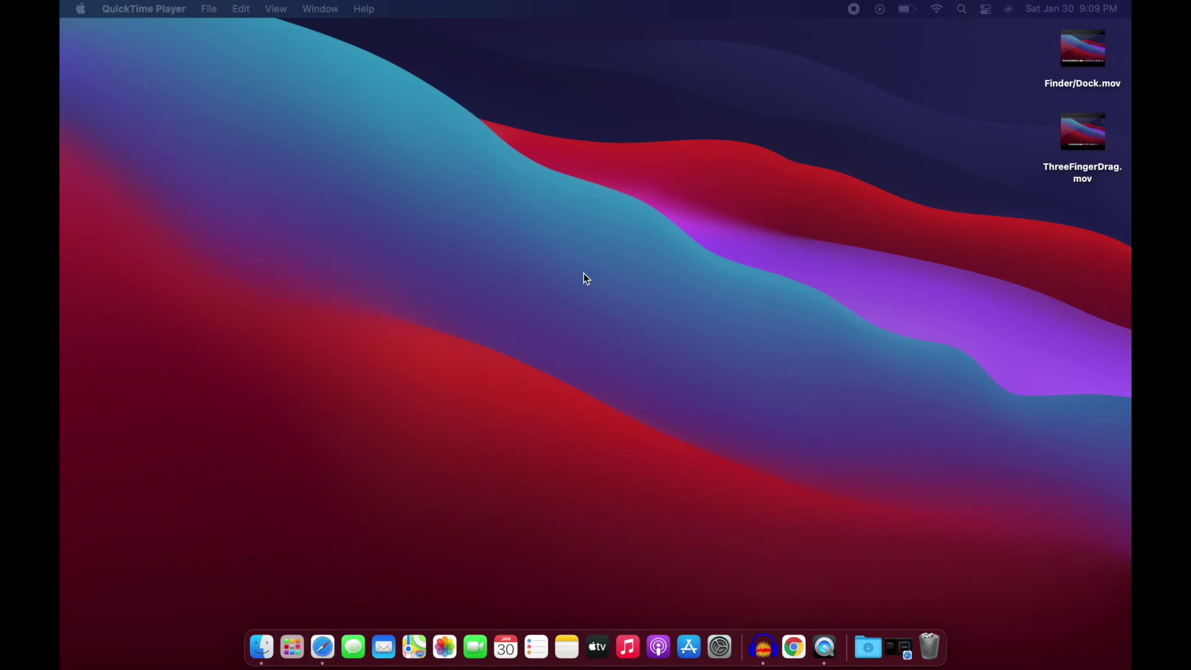
# Search Spotlight for 'Imagine by' and open John Lennon's song Imagine in Music.
pyautogui.press('super+space')
pyautogui.write('qui')
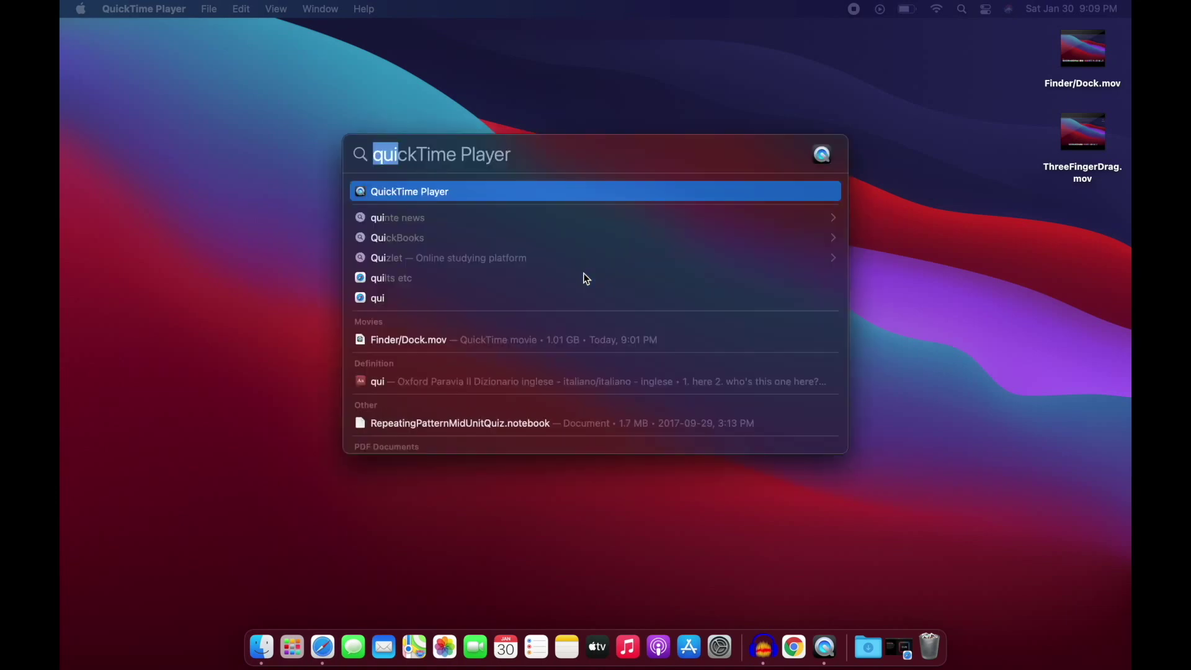
pyautogui.press('Escape')
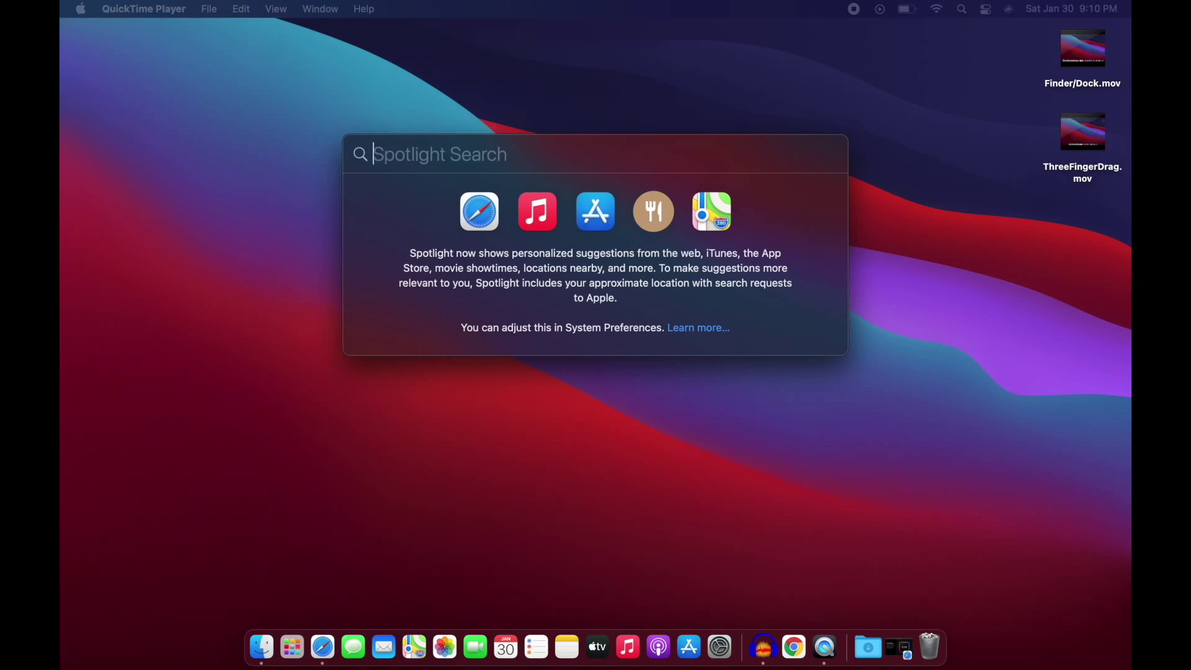
pyautogui.write('Imagine by')
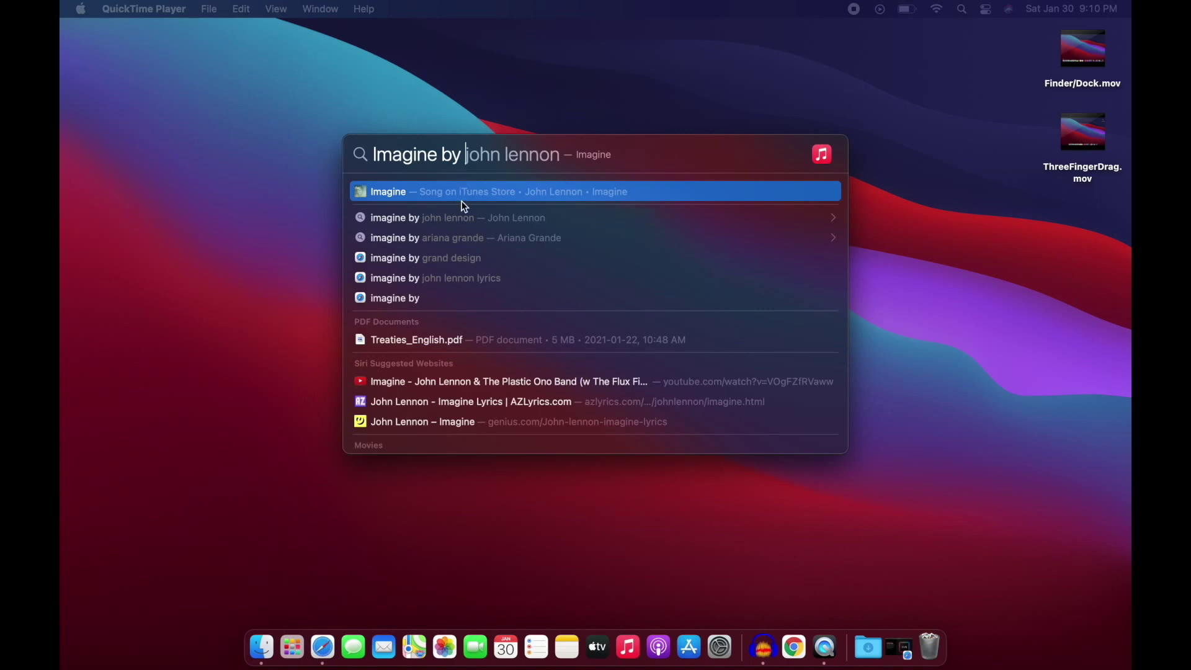
pyautogui.click(500, 193)
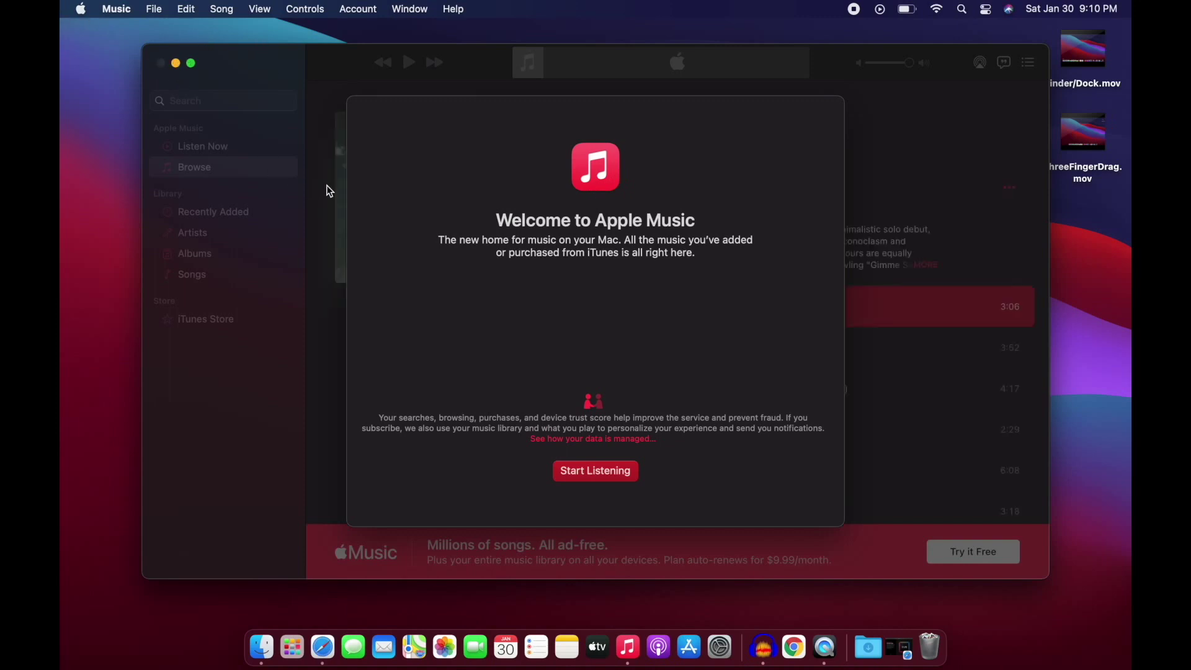
pyautogui.press('super+space')
# Ask Spotlight 'When was John Lennon born?' (October 9, 1940), then summon Siri.
pyautogui.press('BackSpace')
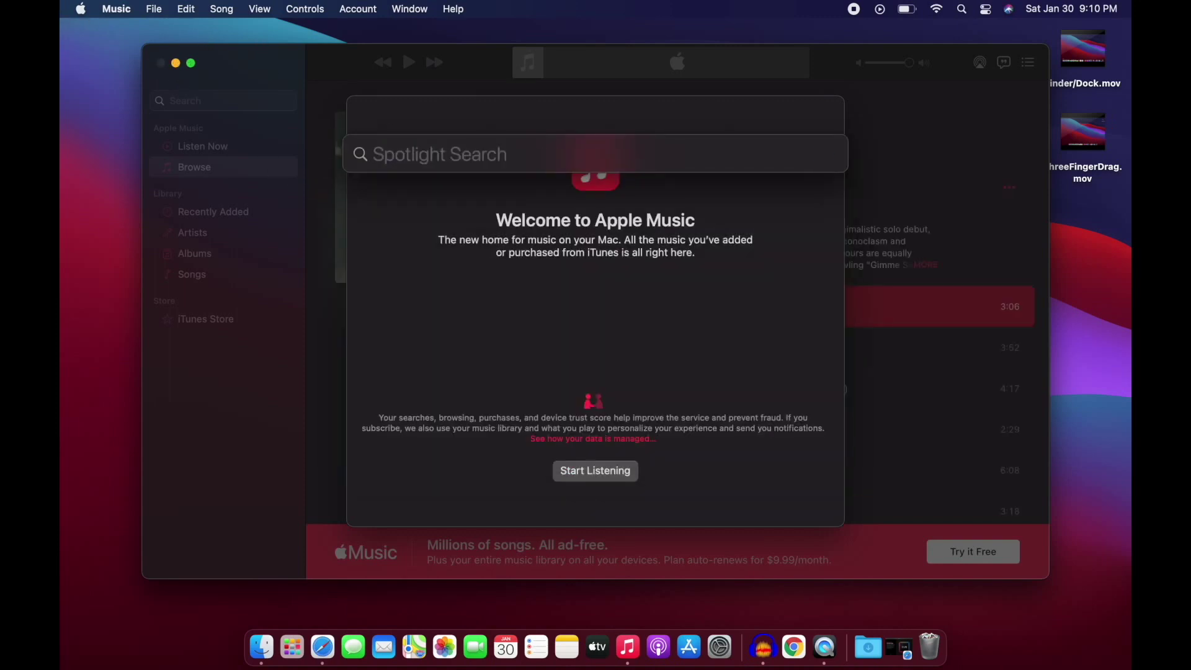
pyautogui.write('When was Joh')
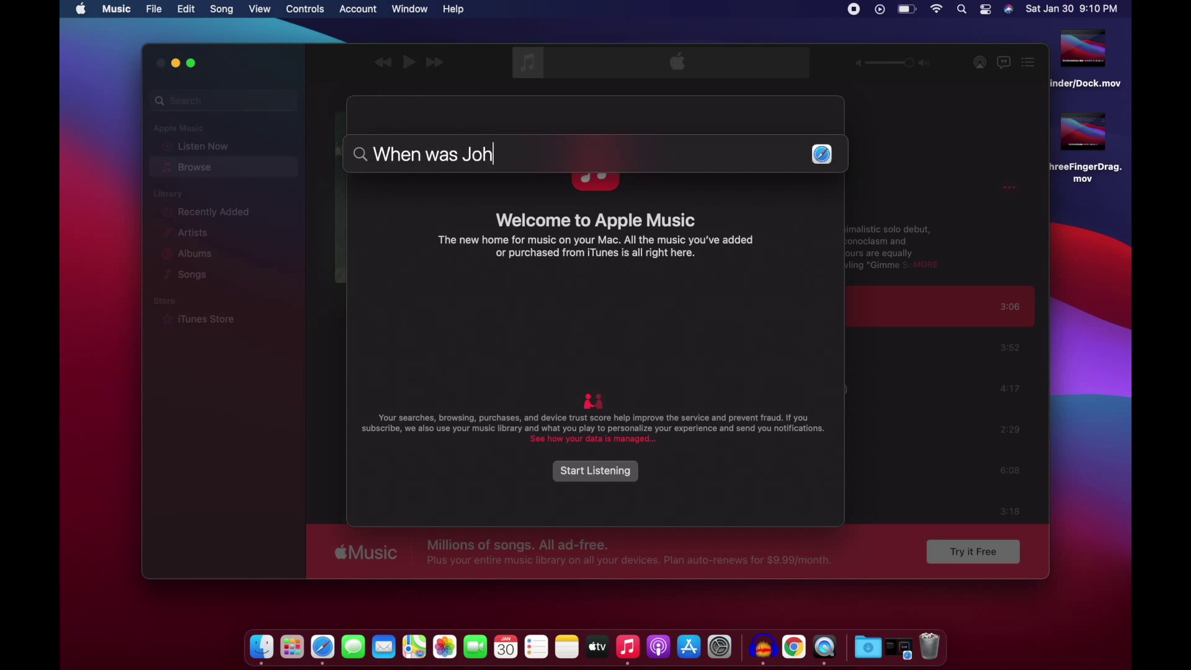
pyautogui.write('n Lennon bo')
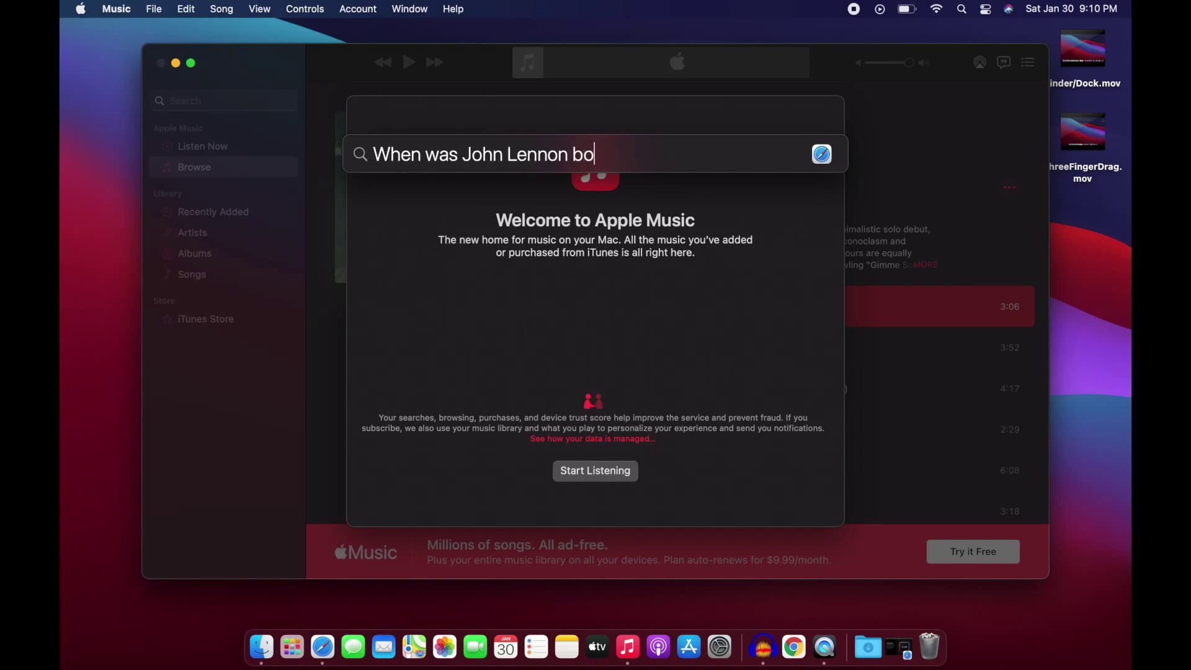
pyautogui.write('rn?')
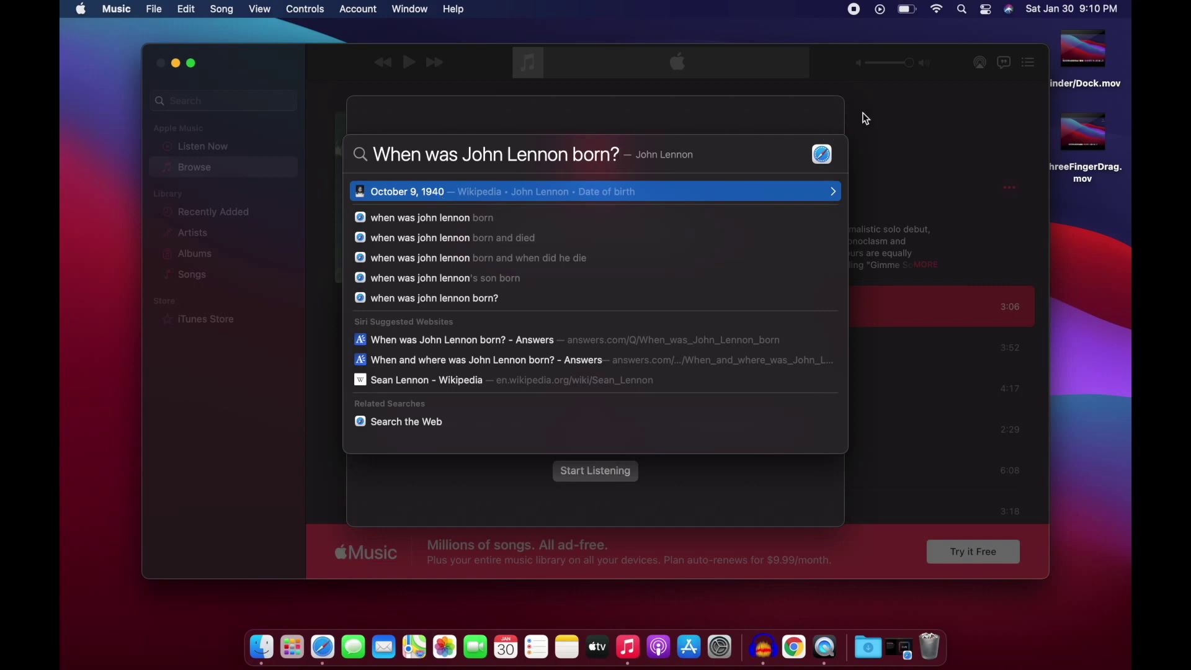
pyautogui.click(1010, 10)
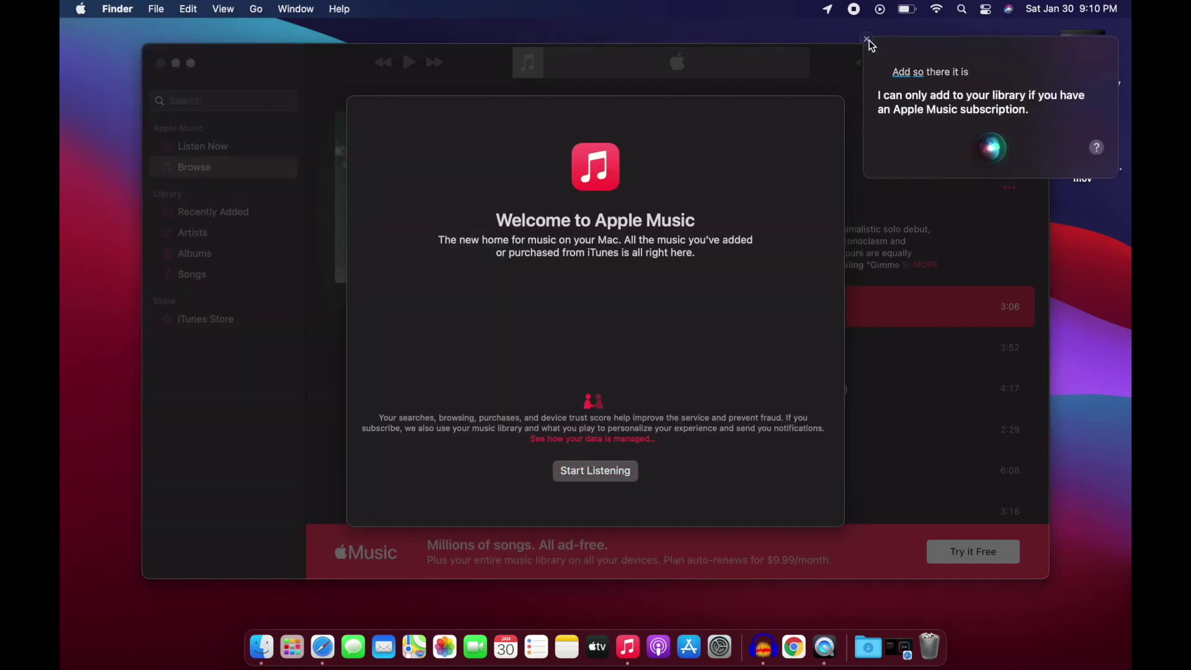
# Close the Siri panel, return to Finder, and open Control Center from the menu bar.
pyautogui.click(867, 39)
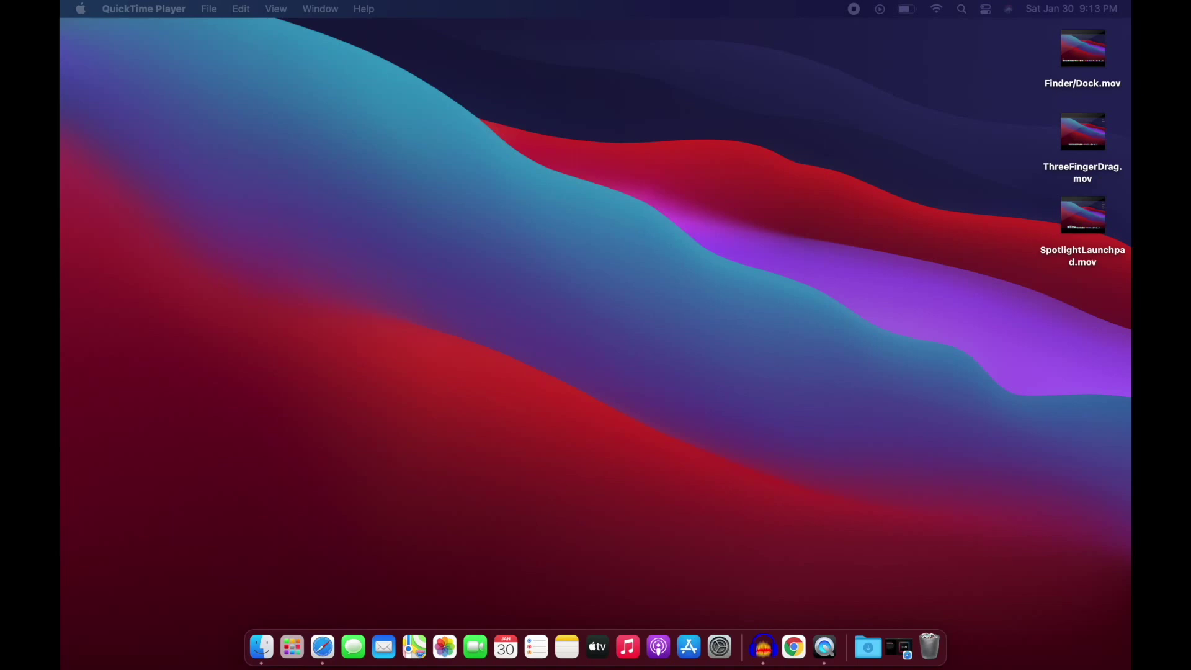
pyautogui.click(764, 180)
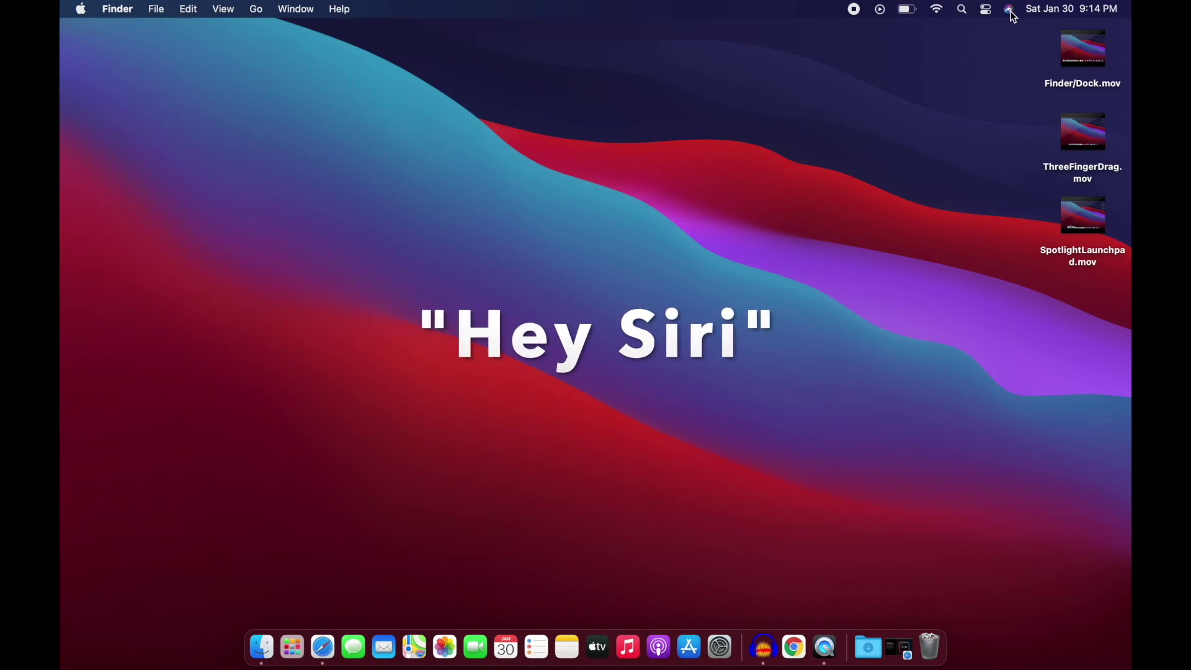
pyautogui.click(987, 11)
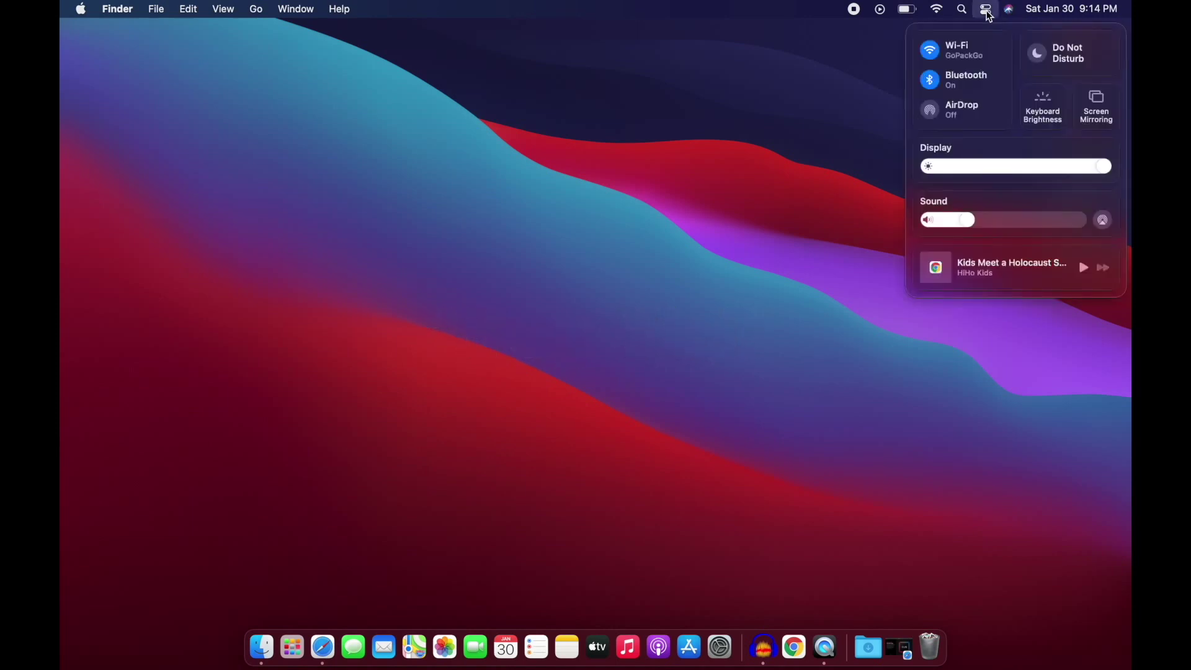
# Toggle Control Center, then view the Spotlight, Wi-Fi, battery and Now Playing menus before dismissing them.
pyautogui.click(987, 10)
pyautogui.click(987, 10)
pyautogui.click(965, 10)
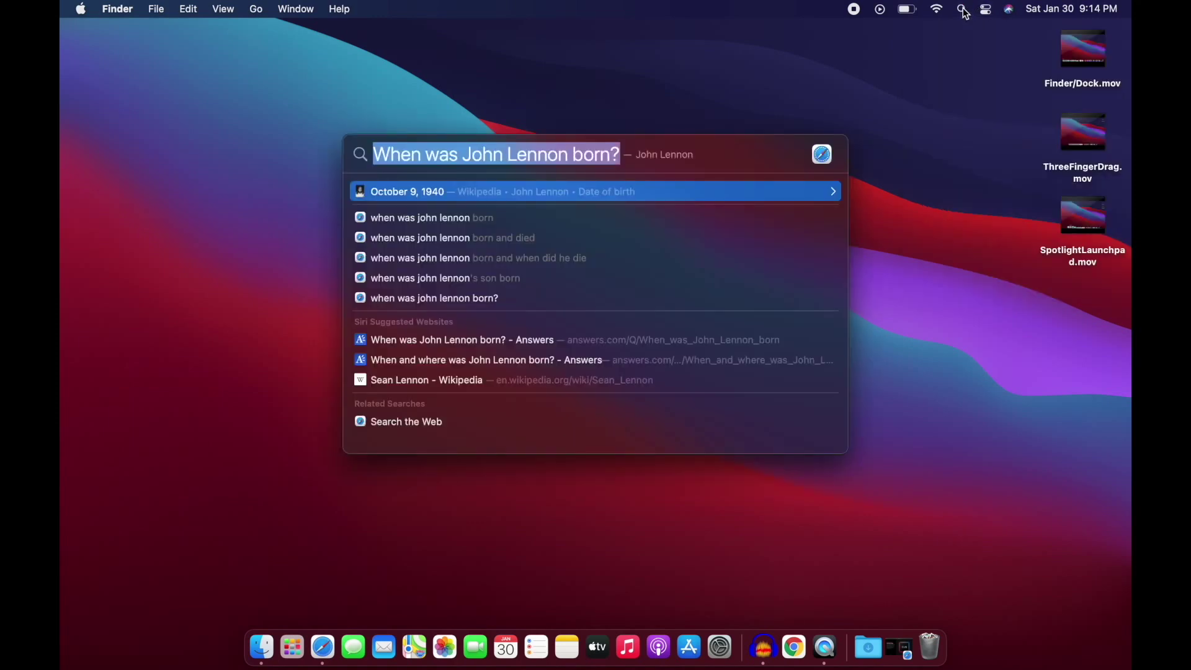
pyautogui.click(940, 12)
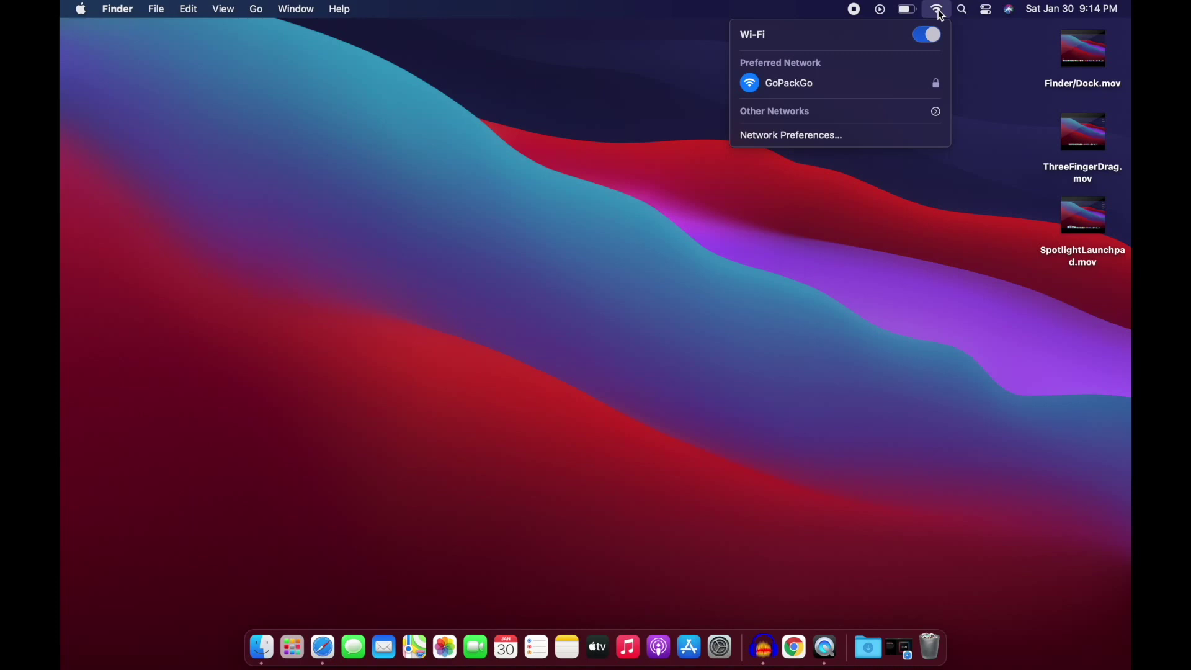
pyautogui.click(912, 11)
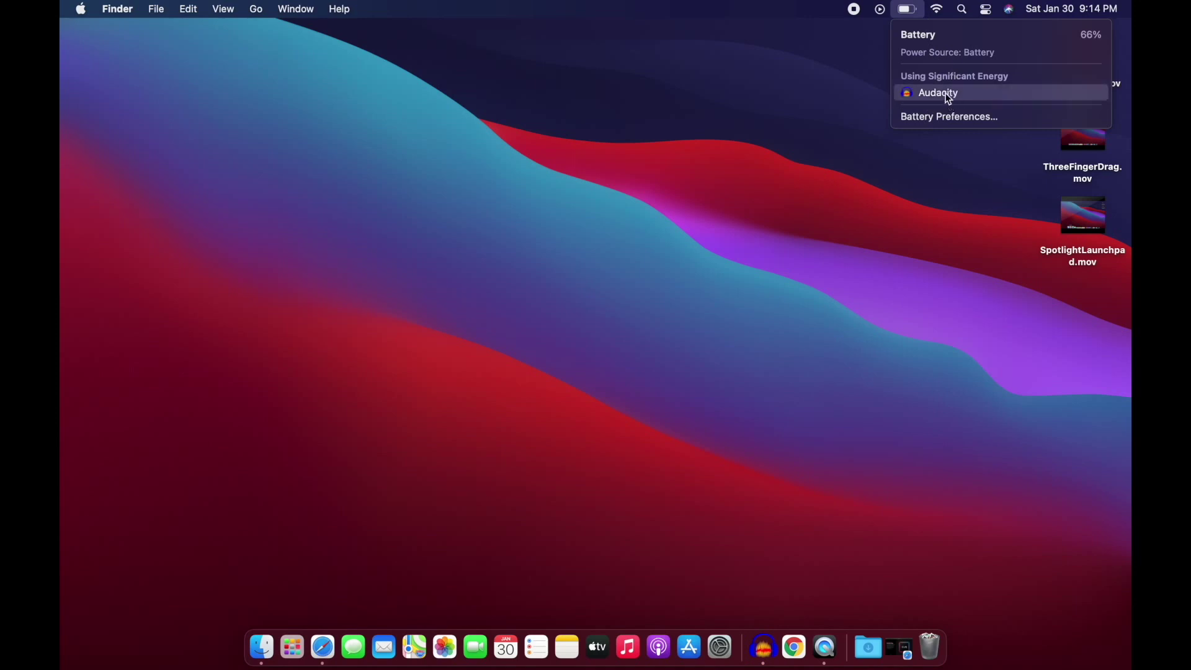
pyautogui.click(881, 11)
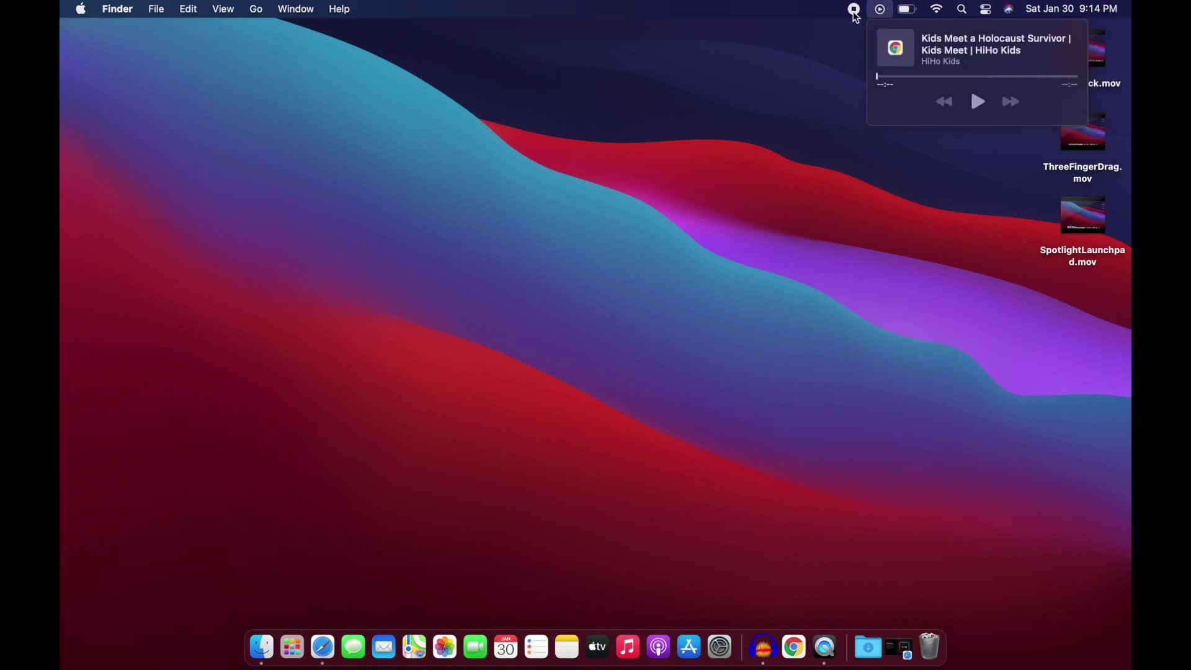
pyautogui.click(813, 113)
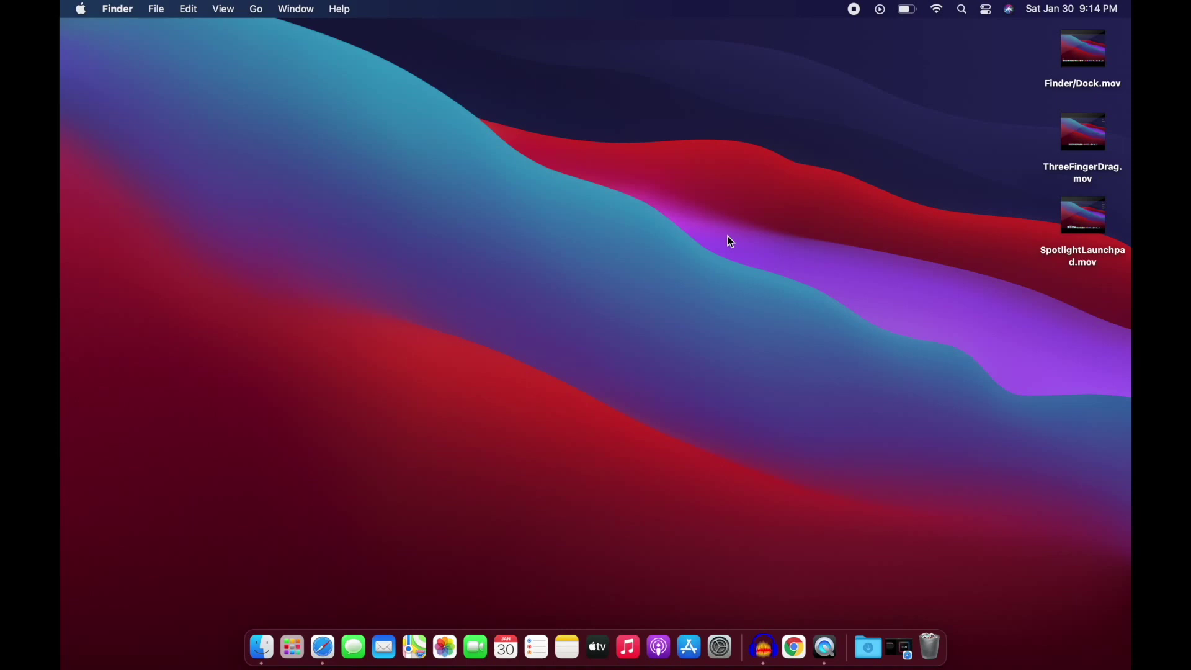
# Create an untitled desktop folder, then open Notification Center's Edit Widgets gallery.
pyautogui.press('super+shift+n')
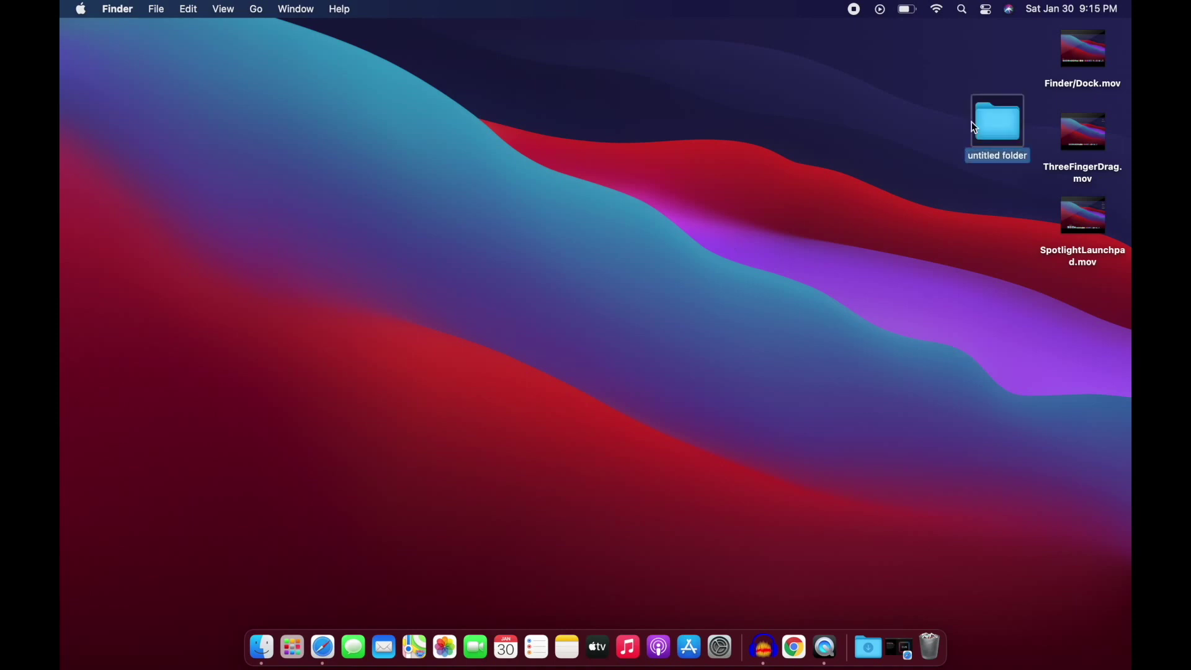
pyautogui.click(878, 137)
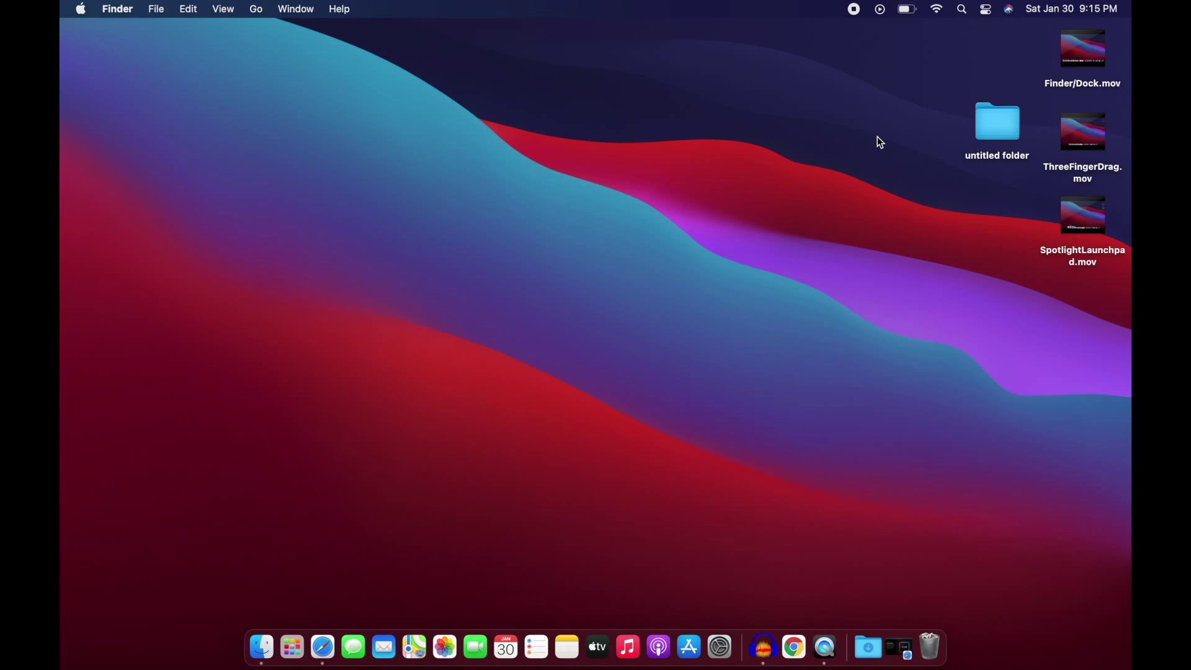
pyautogui.hscroll(3, 877, 136)
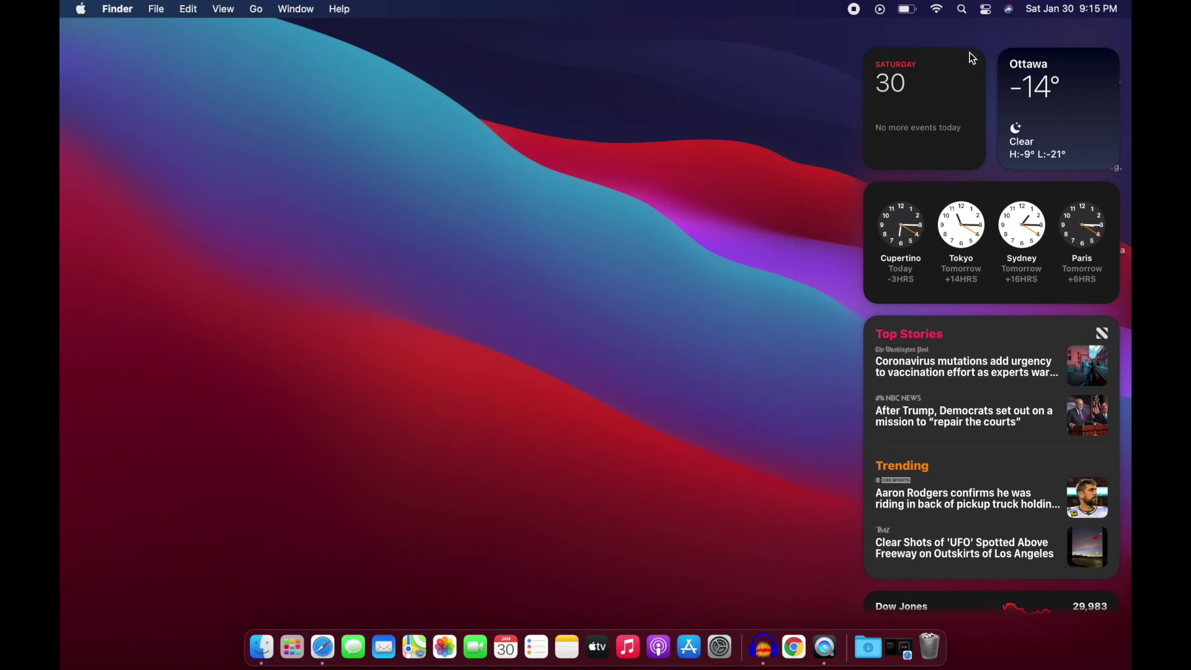
pyautogui.scroll(-4, 995, 268)
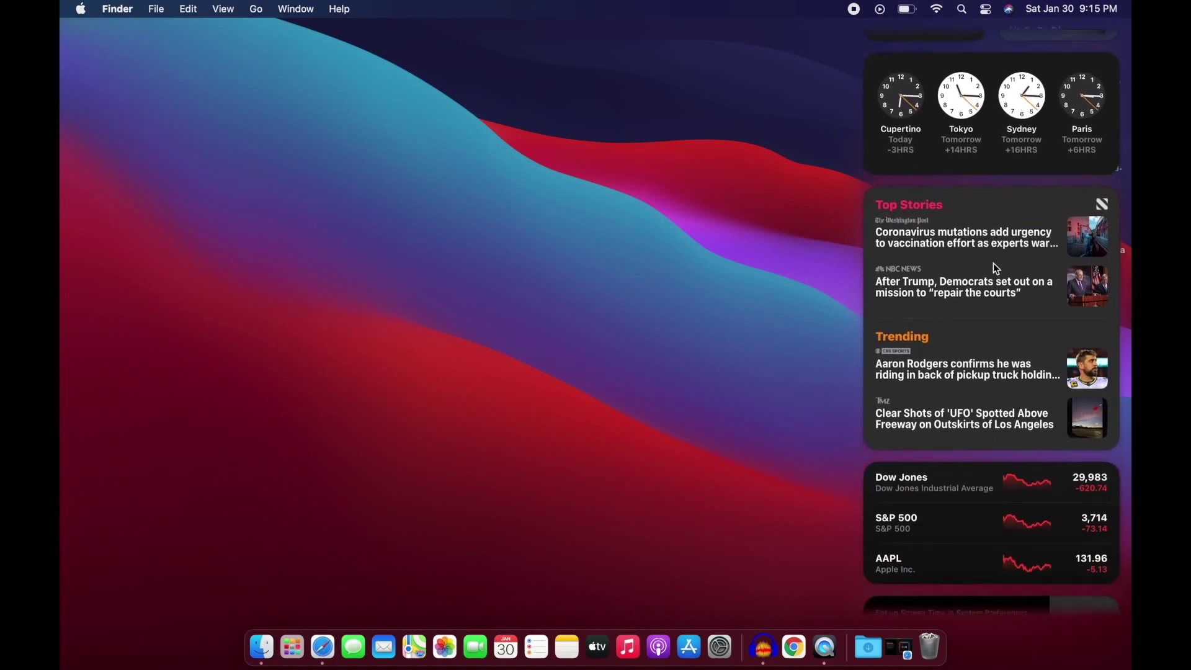
pyautogui.scroll(-4, 994, 265)
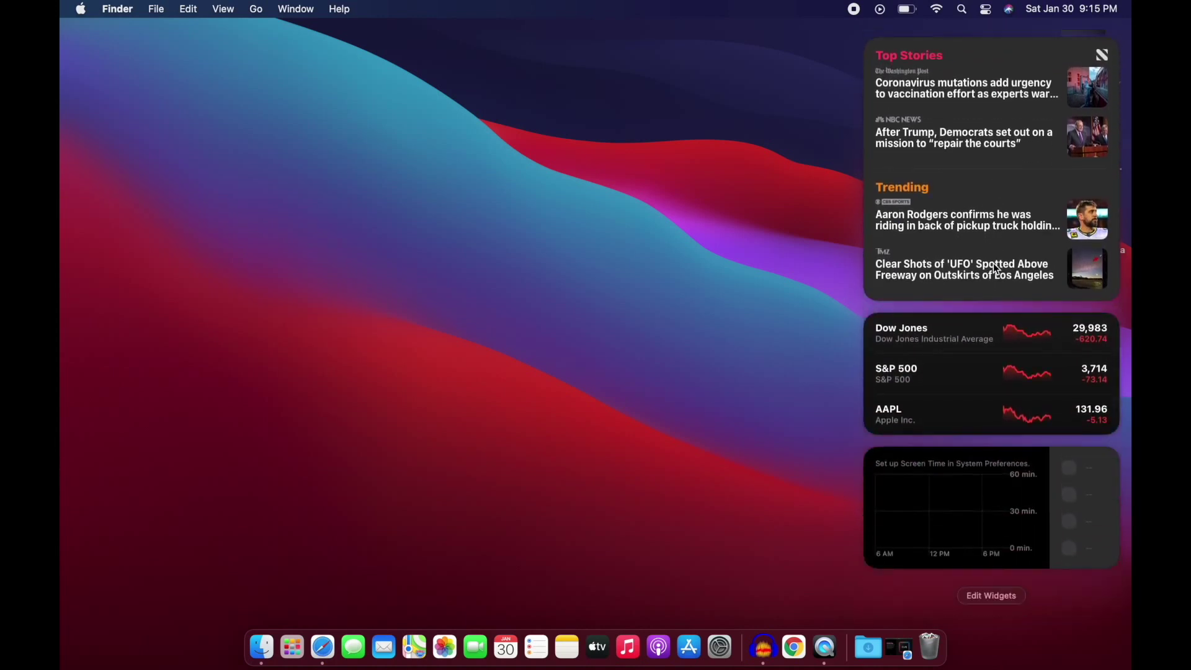
pyautogui.click(983, 599)
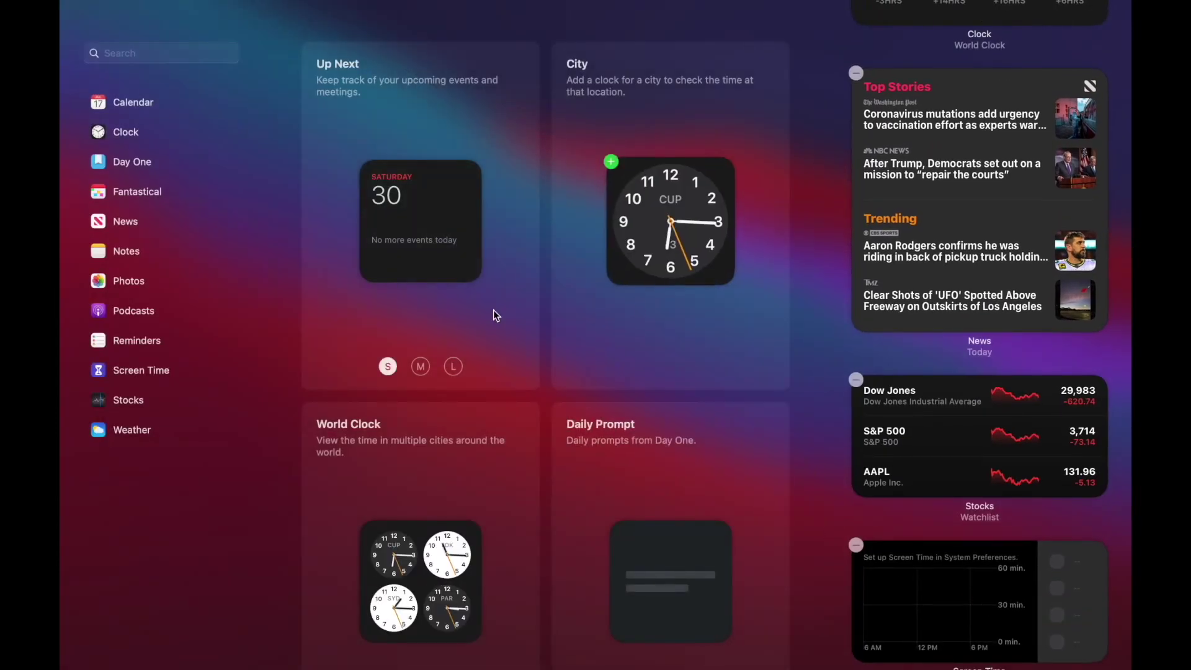
# Scroll through the widget previews, then leave the gallery by launching System Preferences.
pyautogui.scroll(-15, 538, 428)
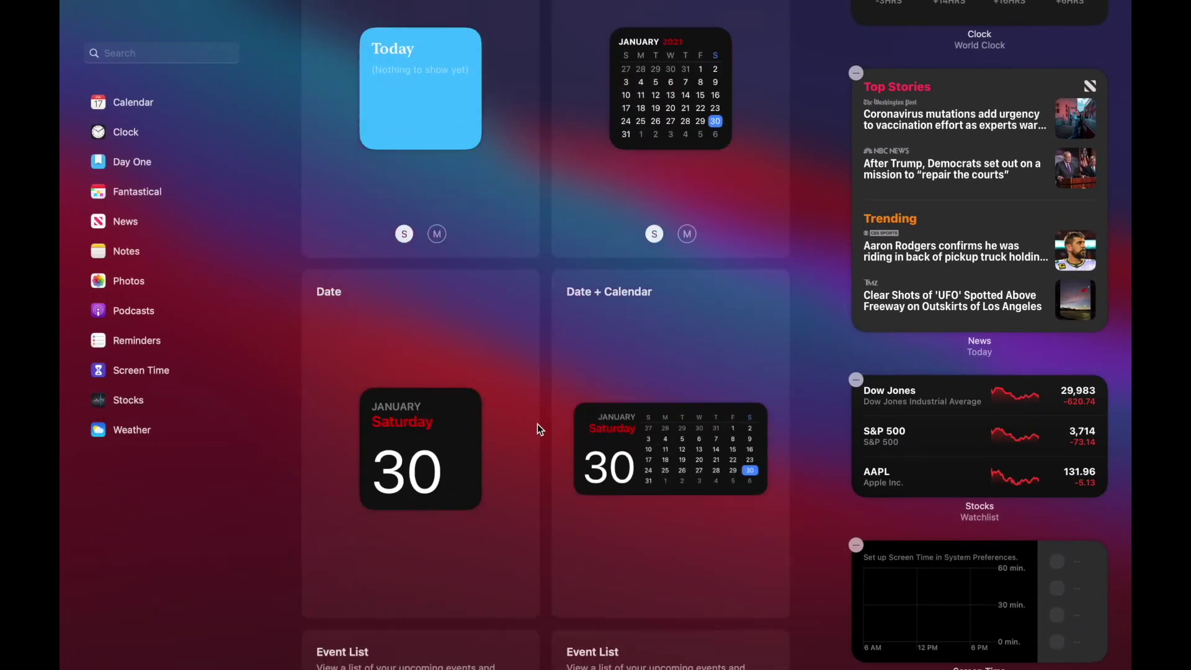
pyautogui.scroll(-15, 538, 428)
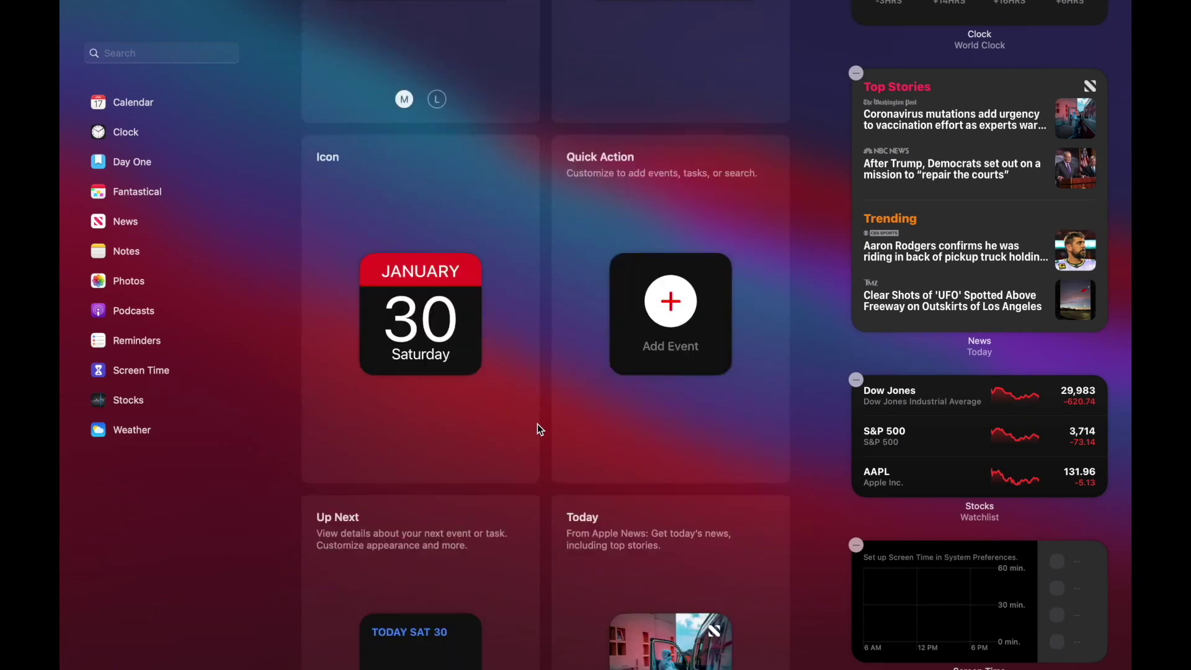
pyautogui.scroll(-10, 538, 429)
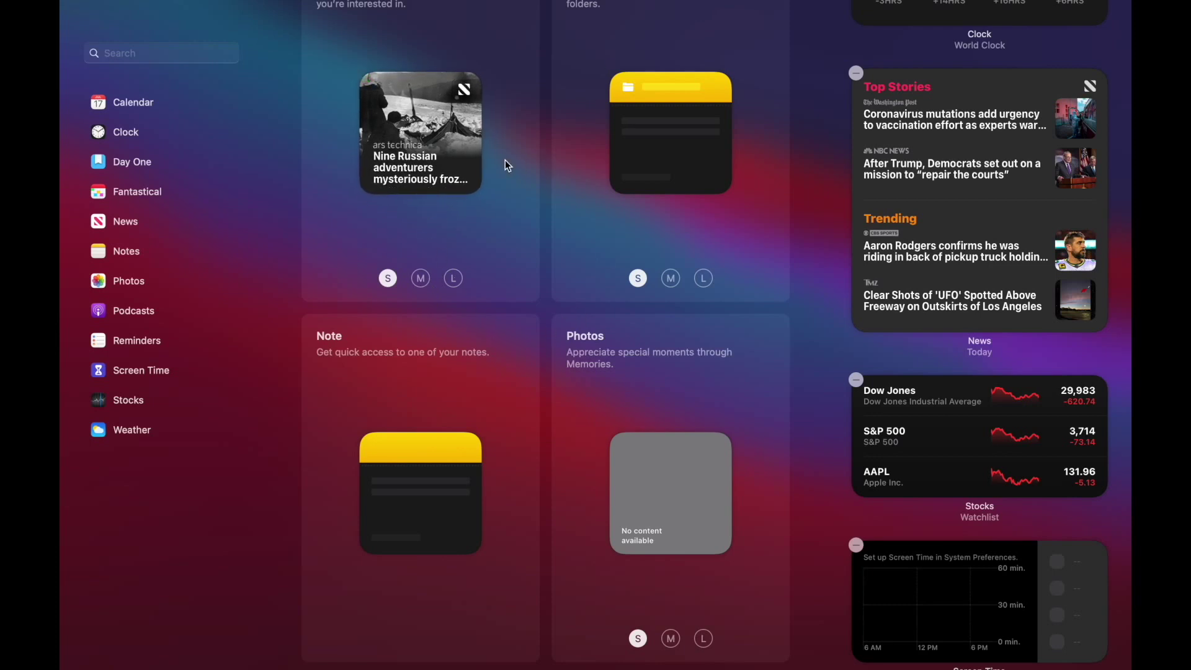
pyautogui.scroll(15, 505, 160)
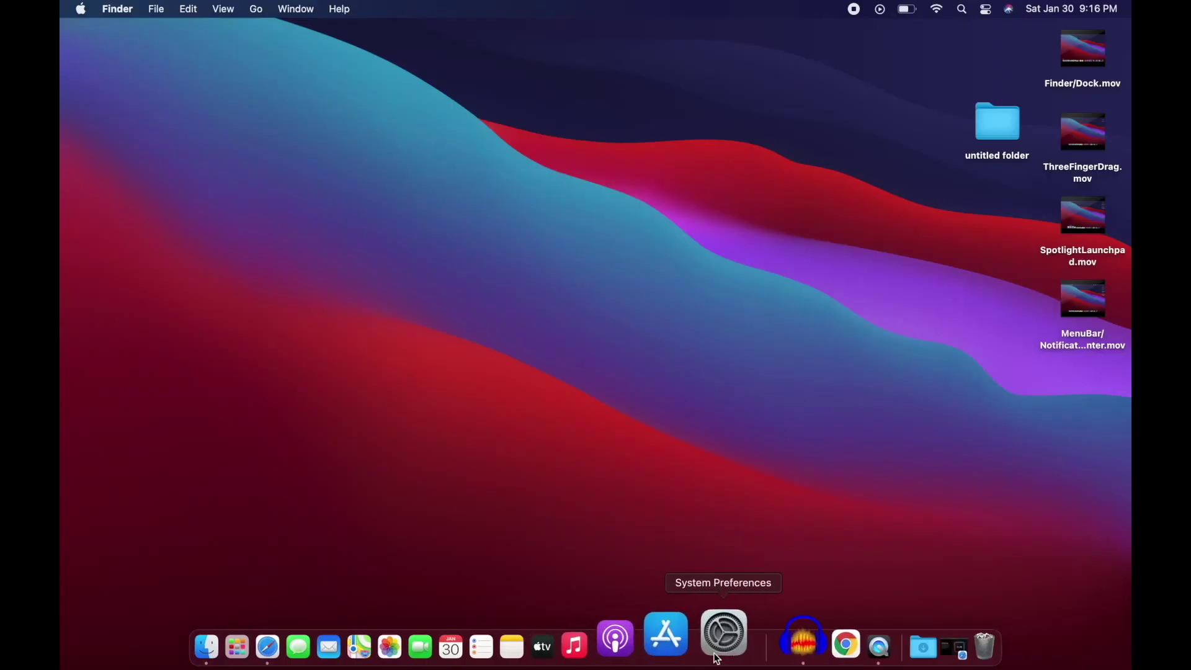
pyautogui.click(719, 647)
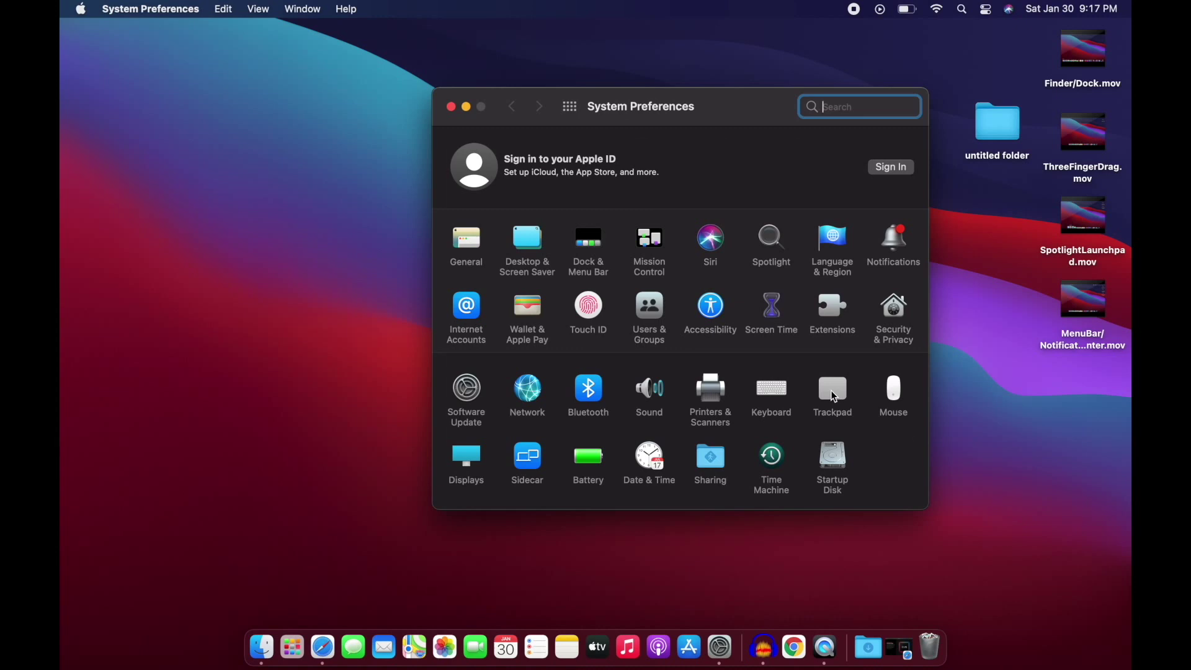
# Open the Trackpad pane to its Point & Click options, with tap to click enabled.
pyautogui.click(831, 391)
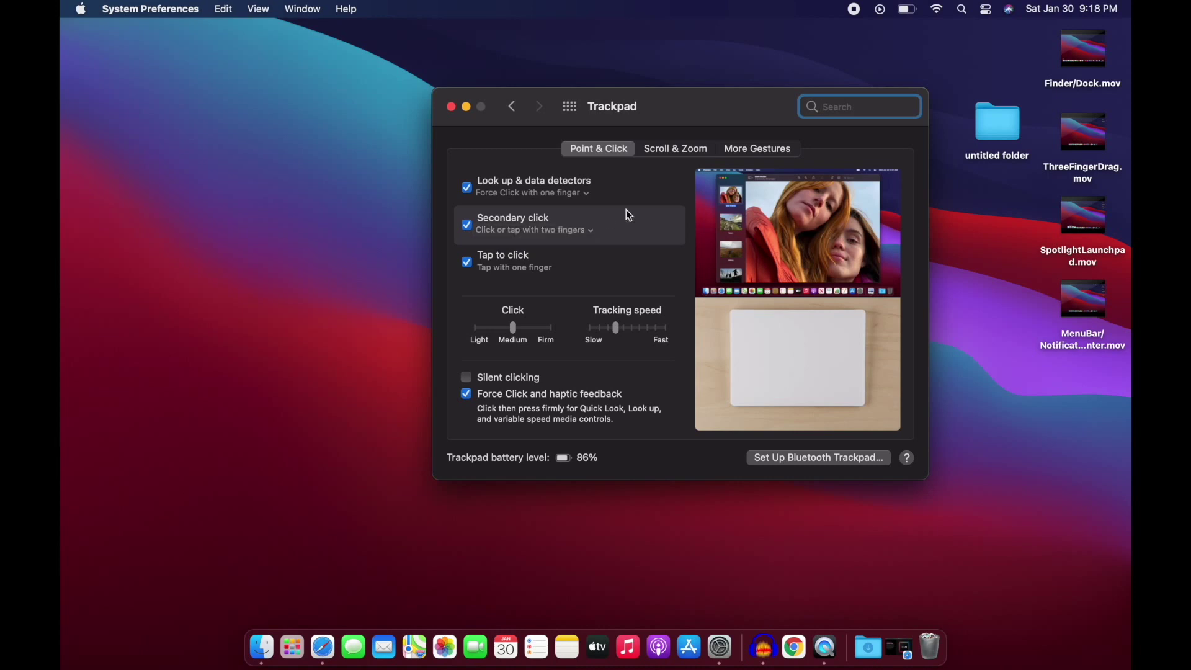
# Review the Scroll & Zoom and More Gestures tabs, then bring up Mission Control.
pyautogui.click(679, 155)
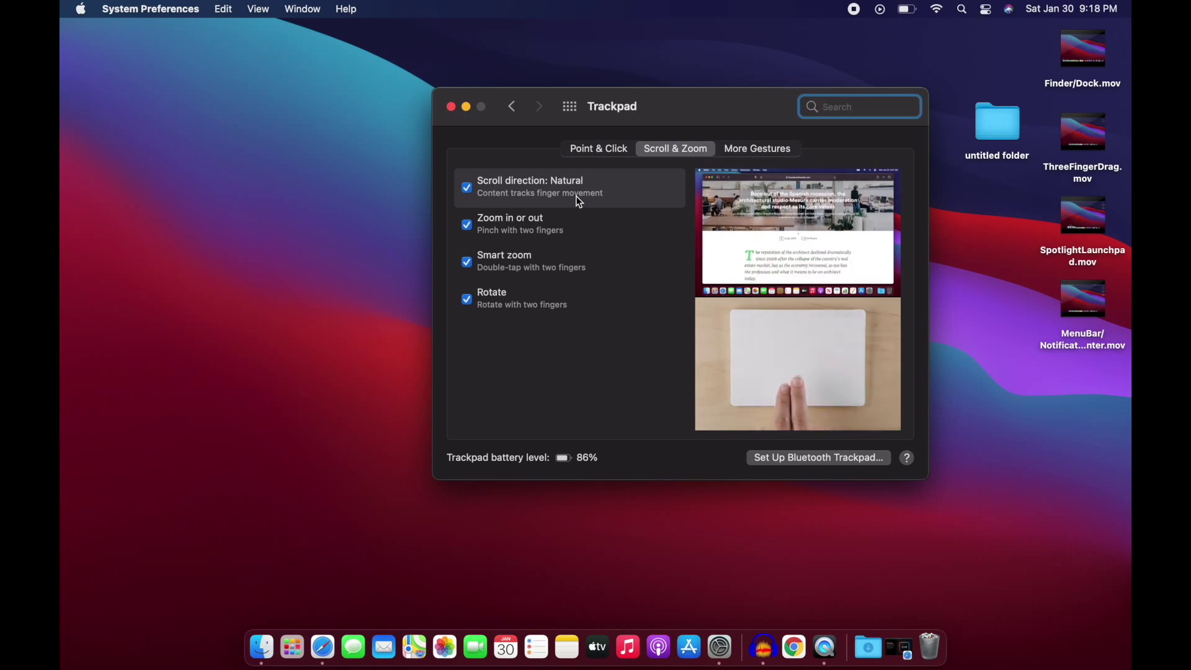
pyautogui.click(750, 150)
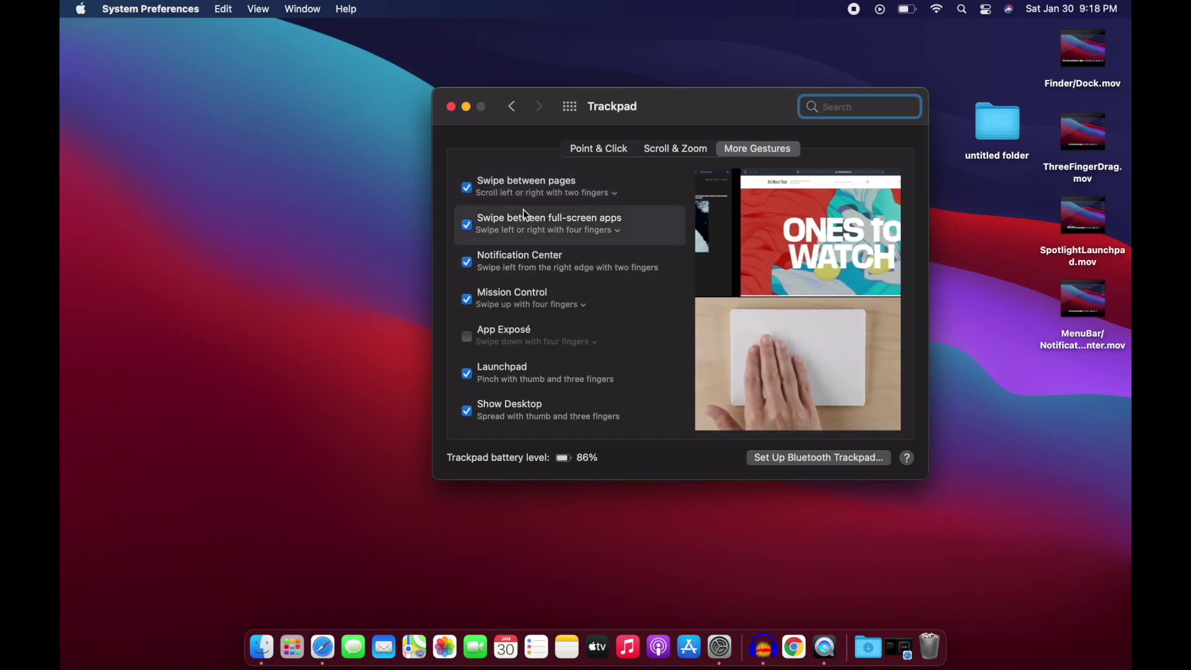
pyautogui.click(282, 225)
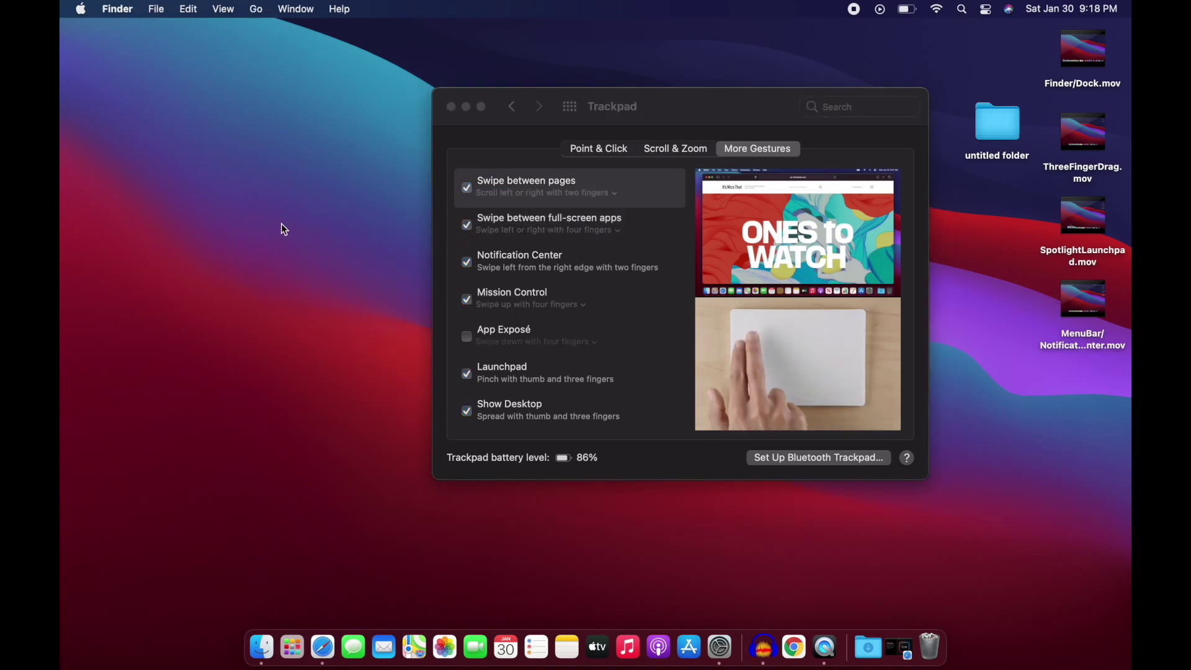
pyautogui.hotkey('ctrl', 'Up')
# Add two more desktops in Mission Control, then launch Photos from the Dock.
pyautogui.click(1111, 63)
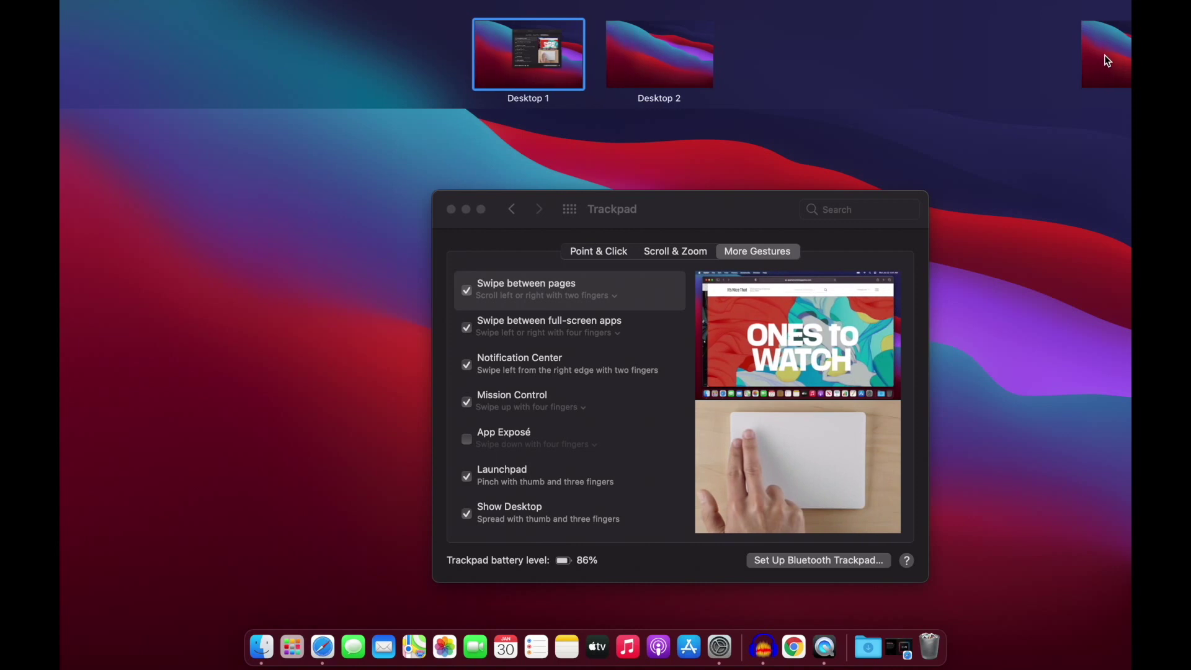
pyautogui.click(1106, 54)
pyautogui.click(583, 193)
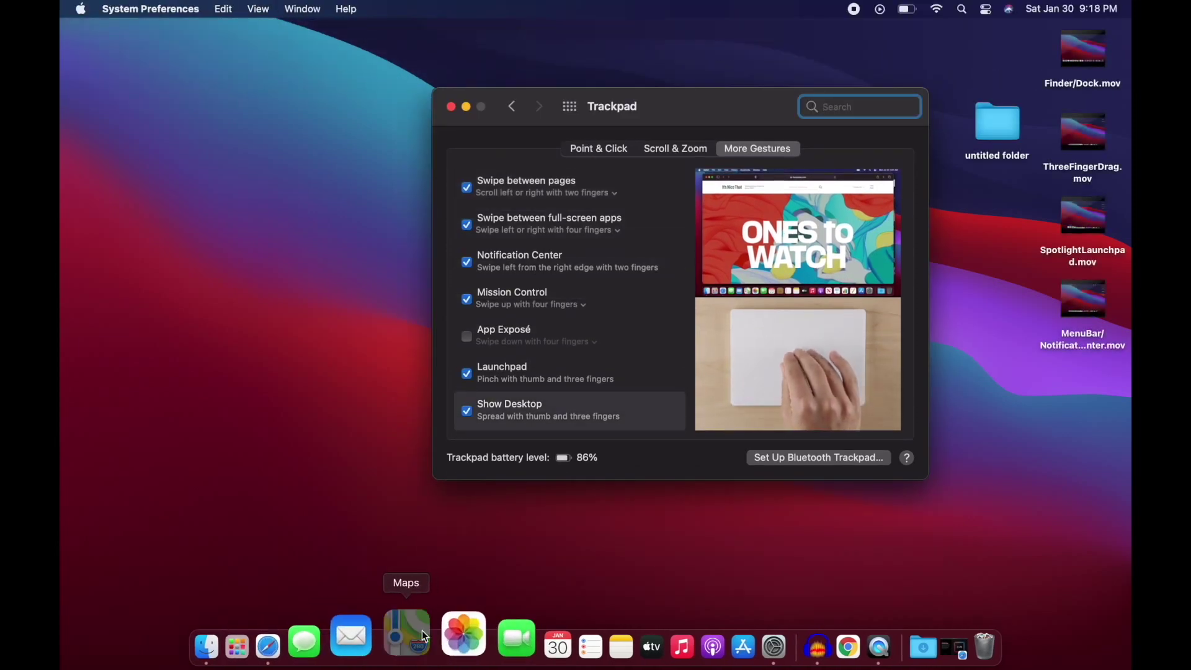
pyautogui.click(452, 631)
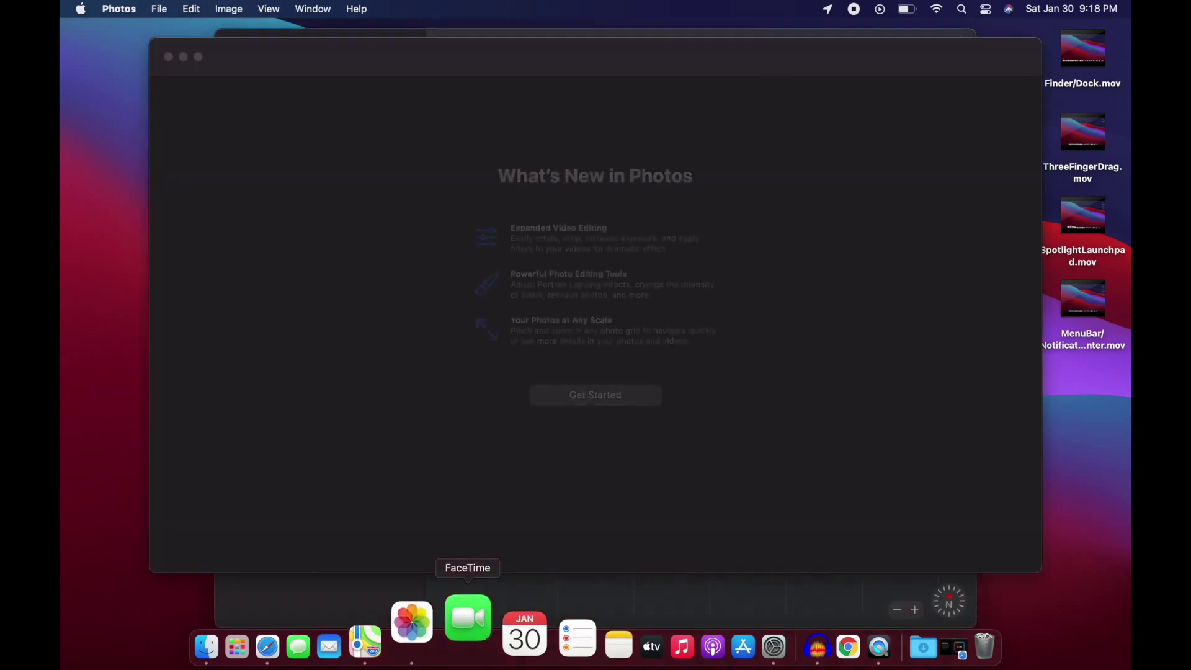
# Bring Maps to the front, dismiss its welcome screen, and move the notes window onto Desktop 4.
pyautogui.hotkey('ctrl', 'Up')
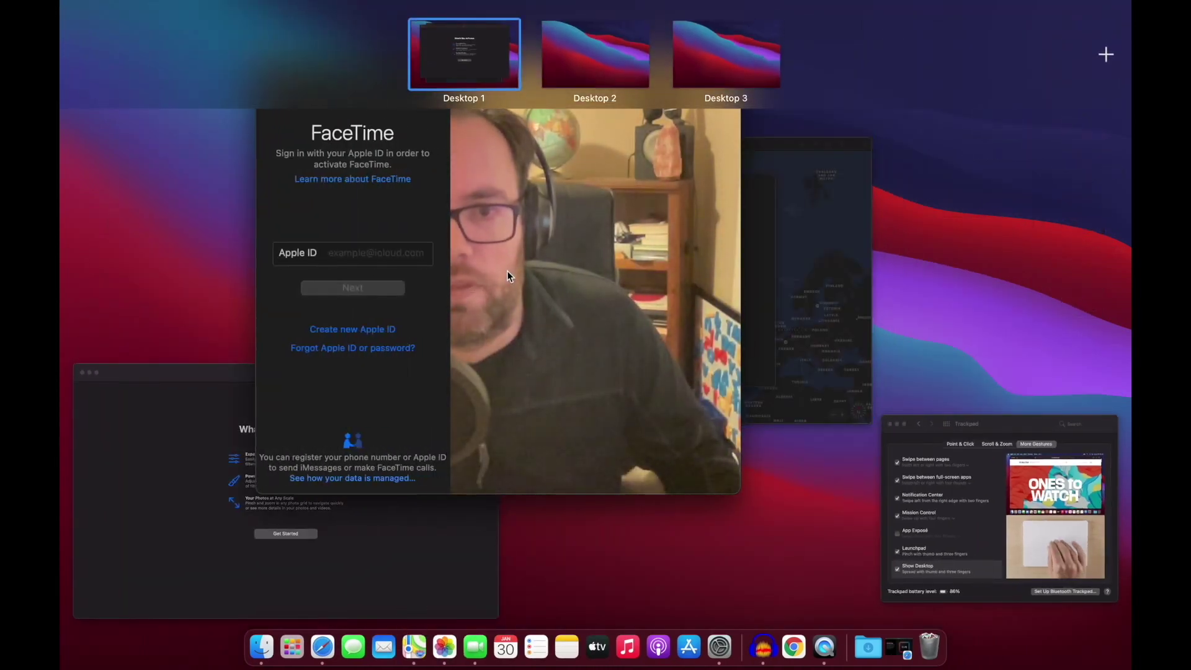
pyautogui.hotkey('ctrl', 'Up')
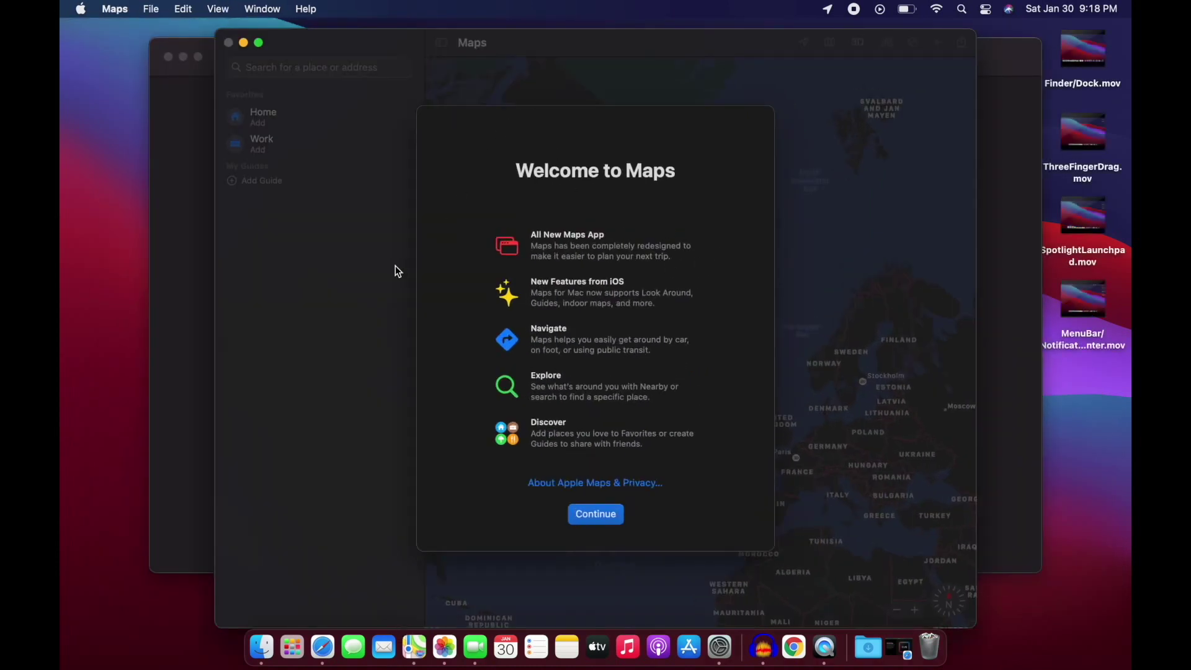
pyautogui.click(596, 512)
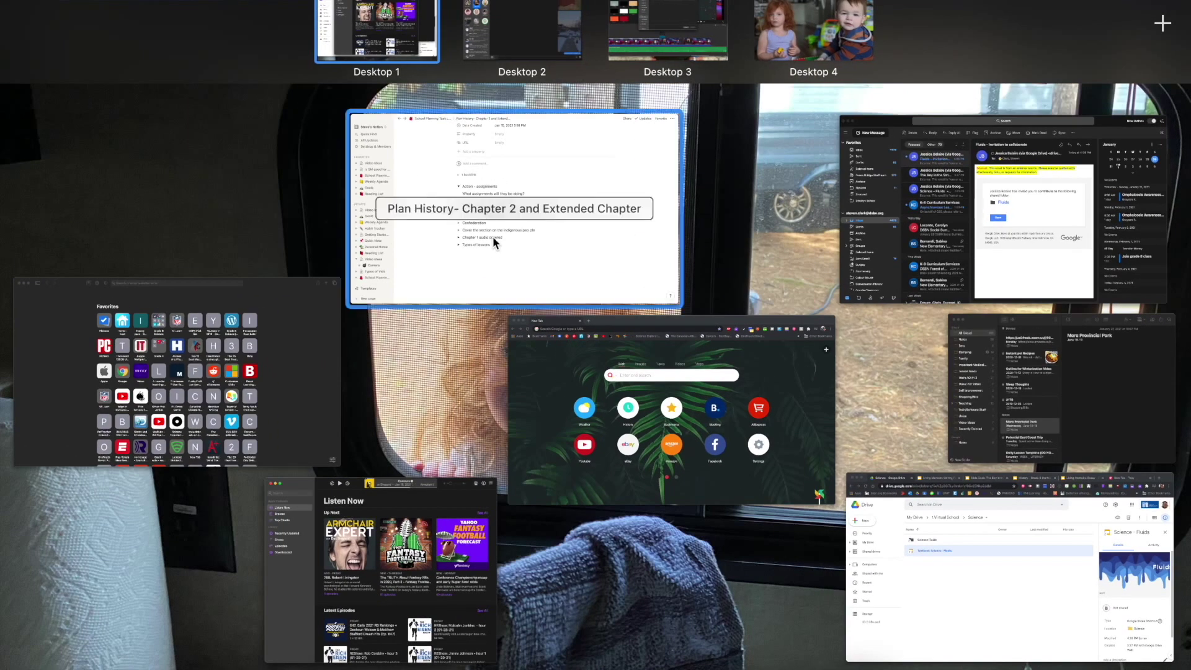
pyautogui.moveTo(492, 236); pyautogui.dragTo(802, 39)
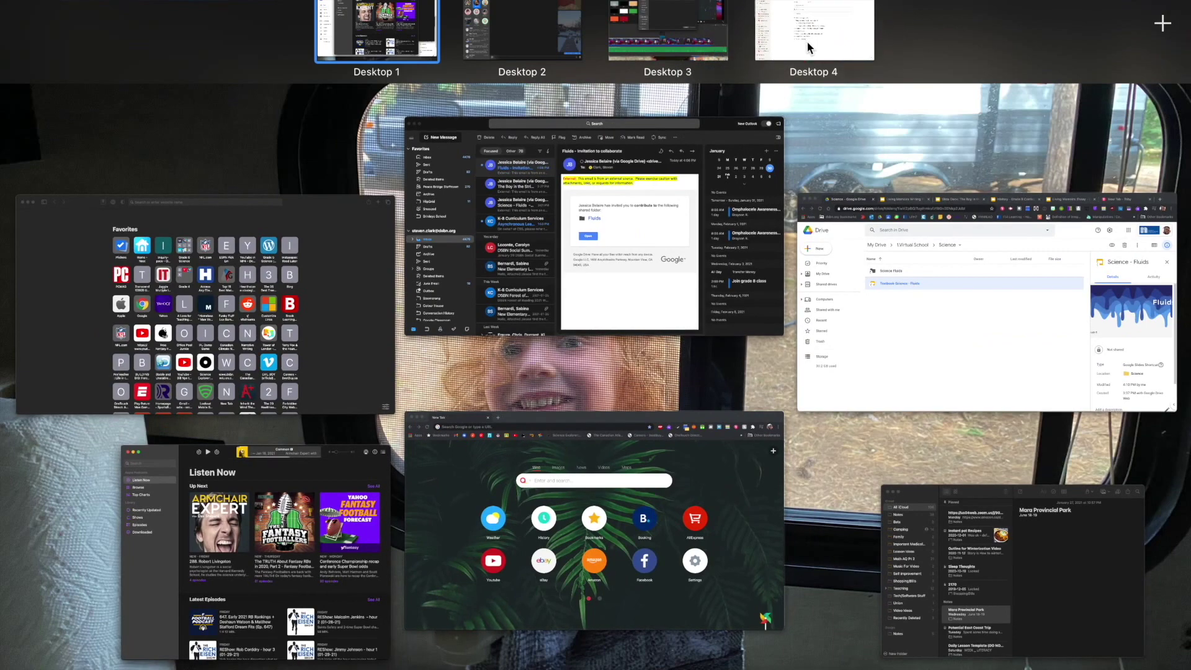
pyautogui.click(712, 362)
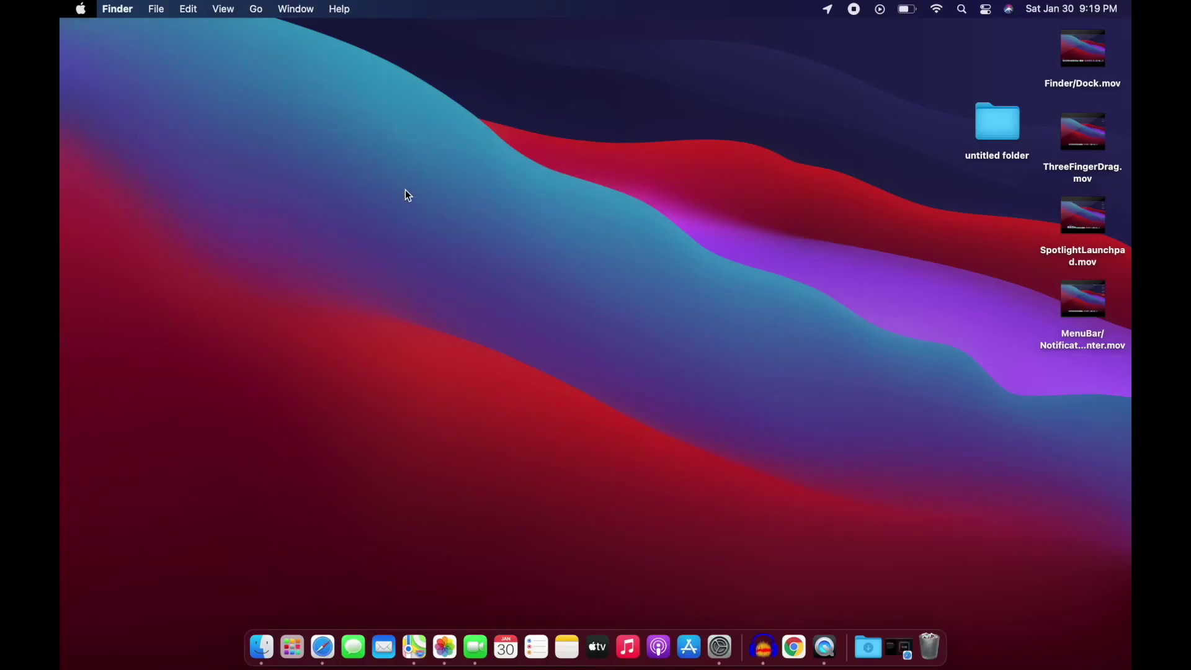
# Switch back to Desktop 1 and close the FaceTime sign-in window.
pyautogui.hotkey('ctrl', 'Up')
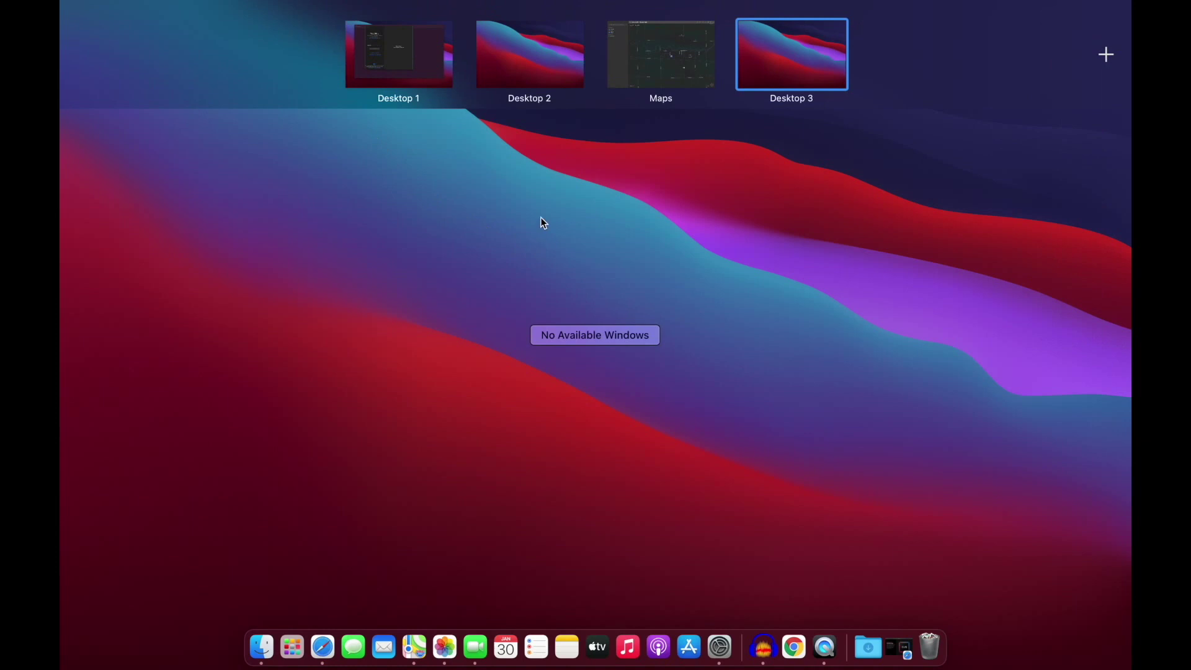
pyautogui.click(420, 58)
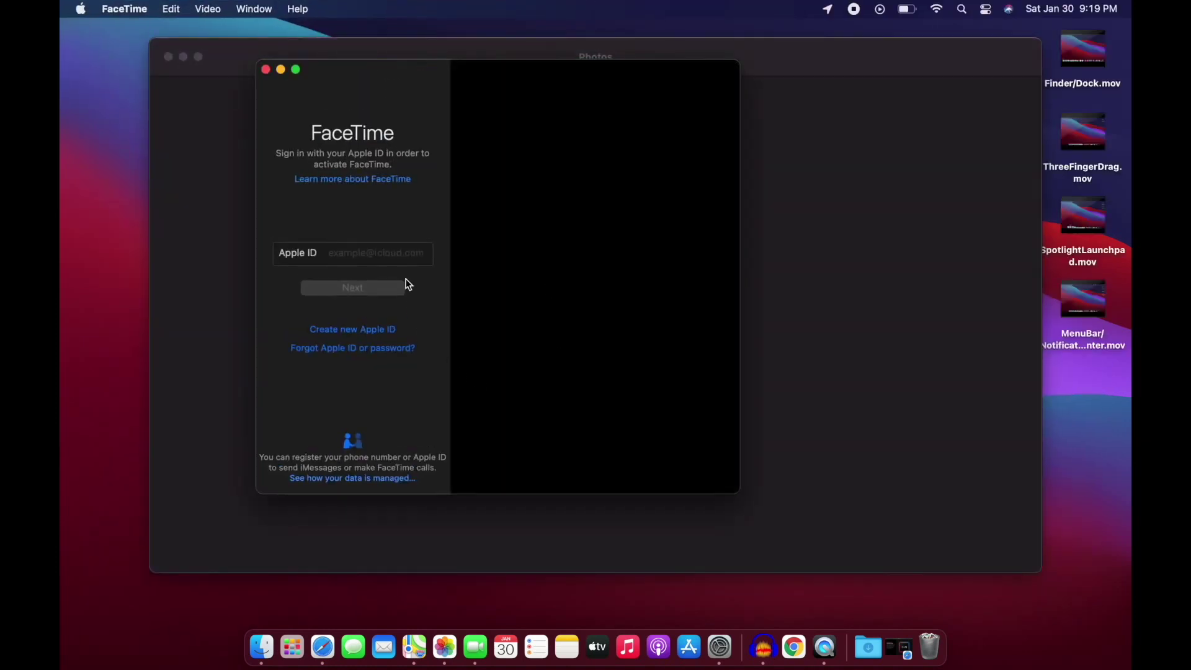
pyautogui.click(265, 70)
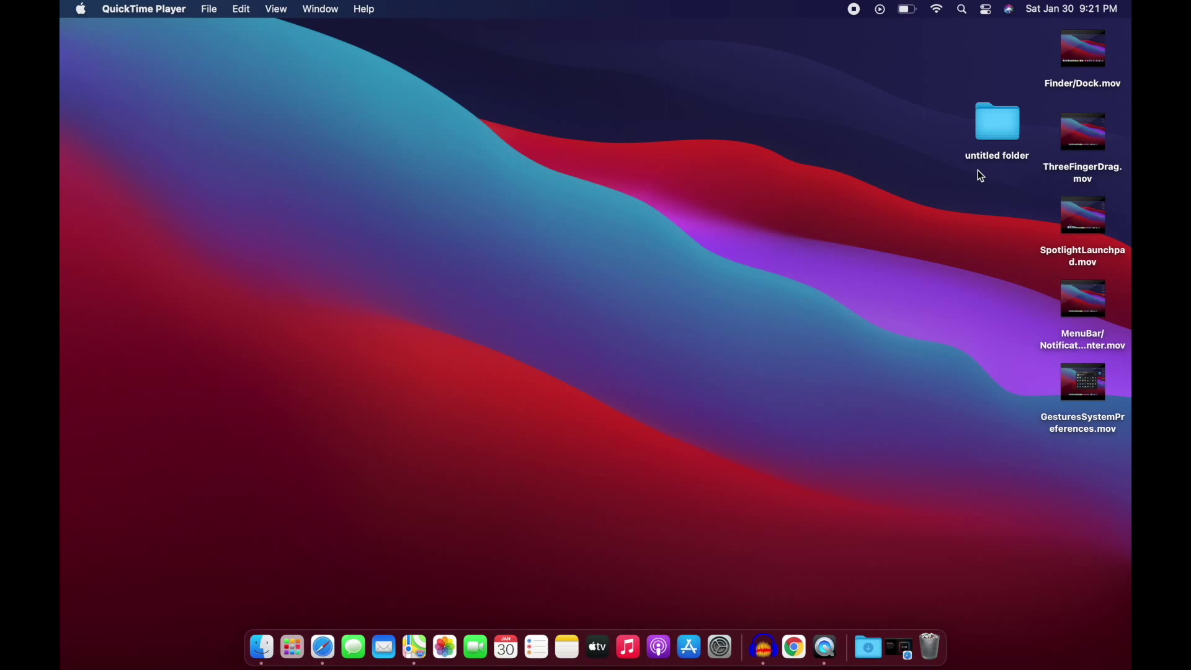
pyautogui.click(81, 9)
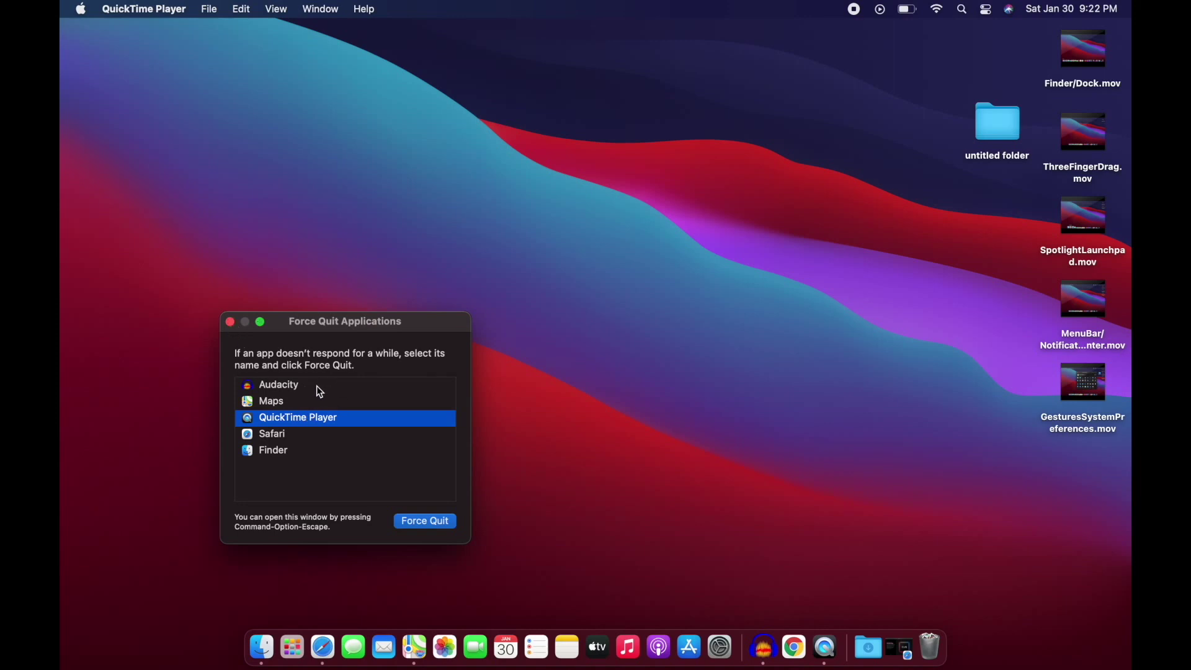
pyautogui.click(230, 322)
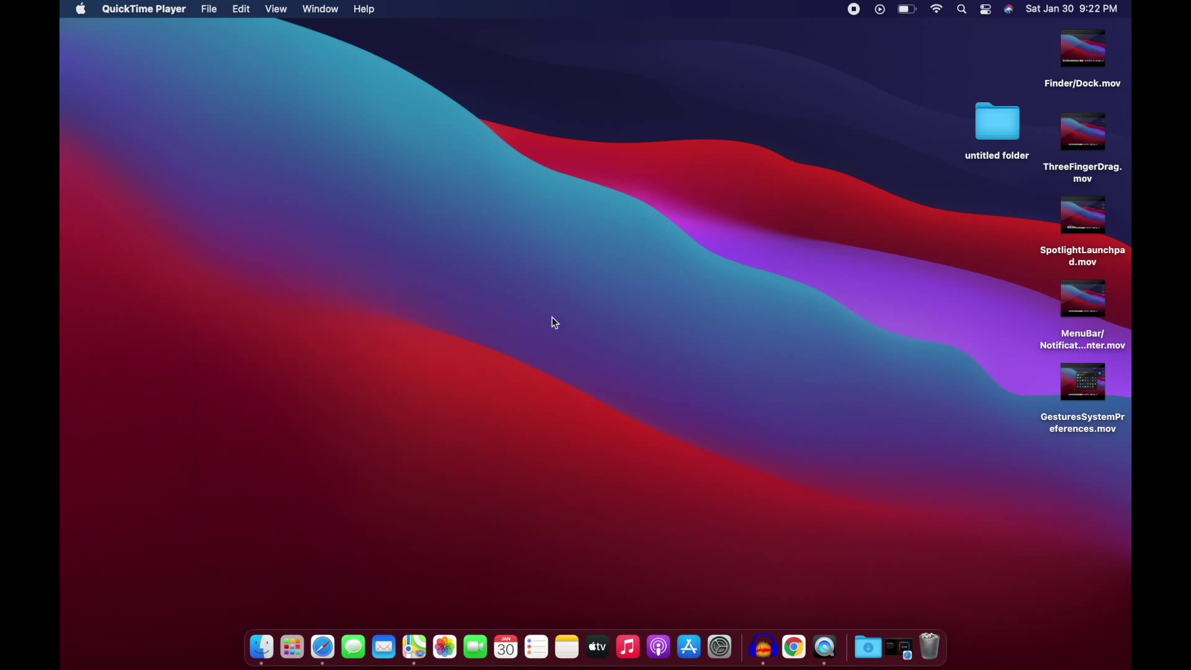